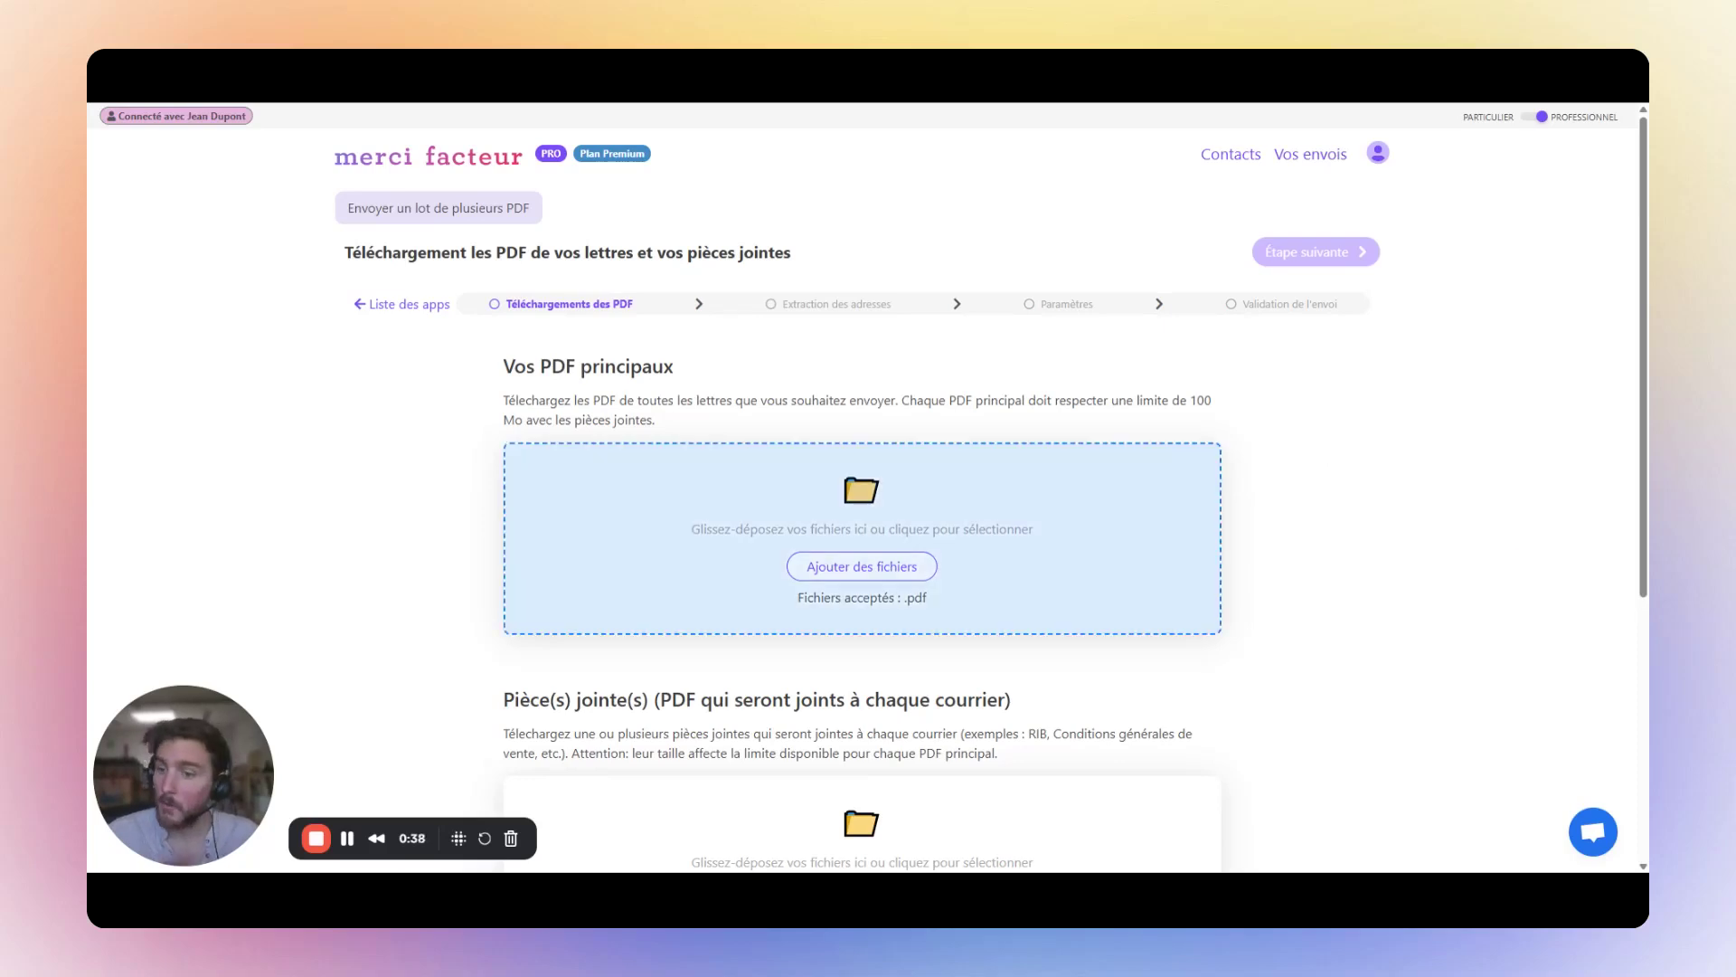
Upload the 20 letter PDFs, partie_1 to partie_20, as main PDFs and look through the uploaded list
{"action": "left_click_drag", "start_coordinate": [861, 542], "coordinate": [817, 549]}
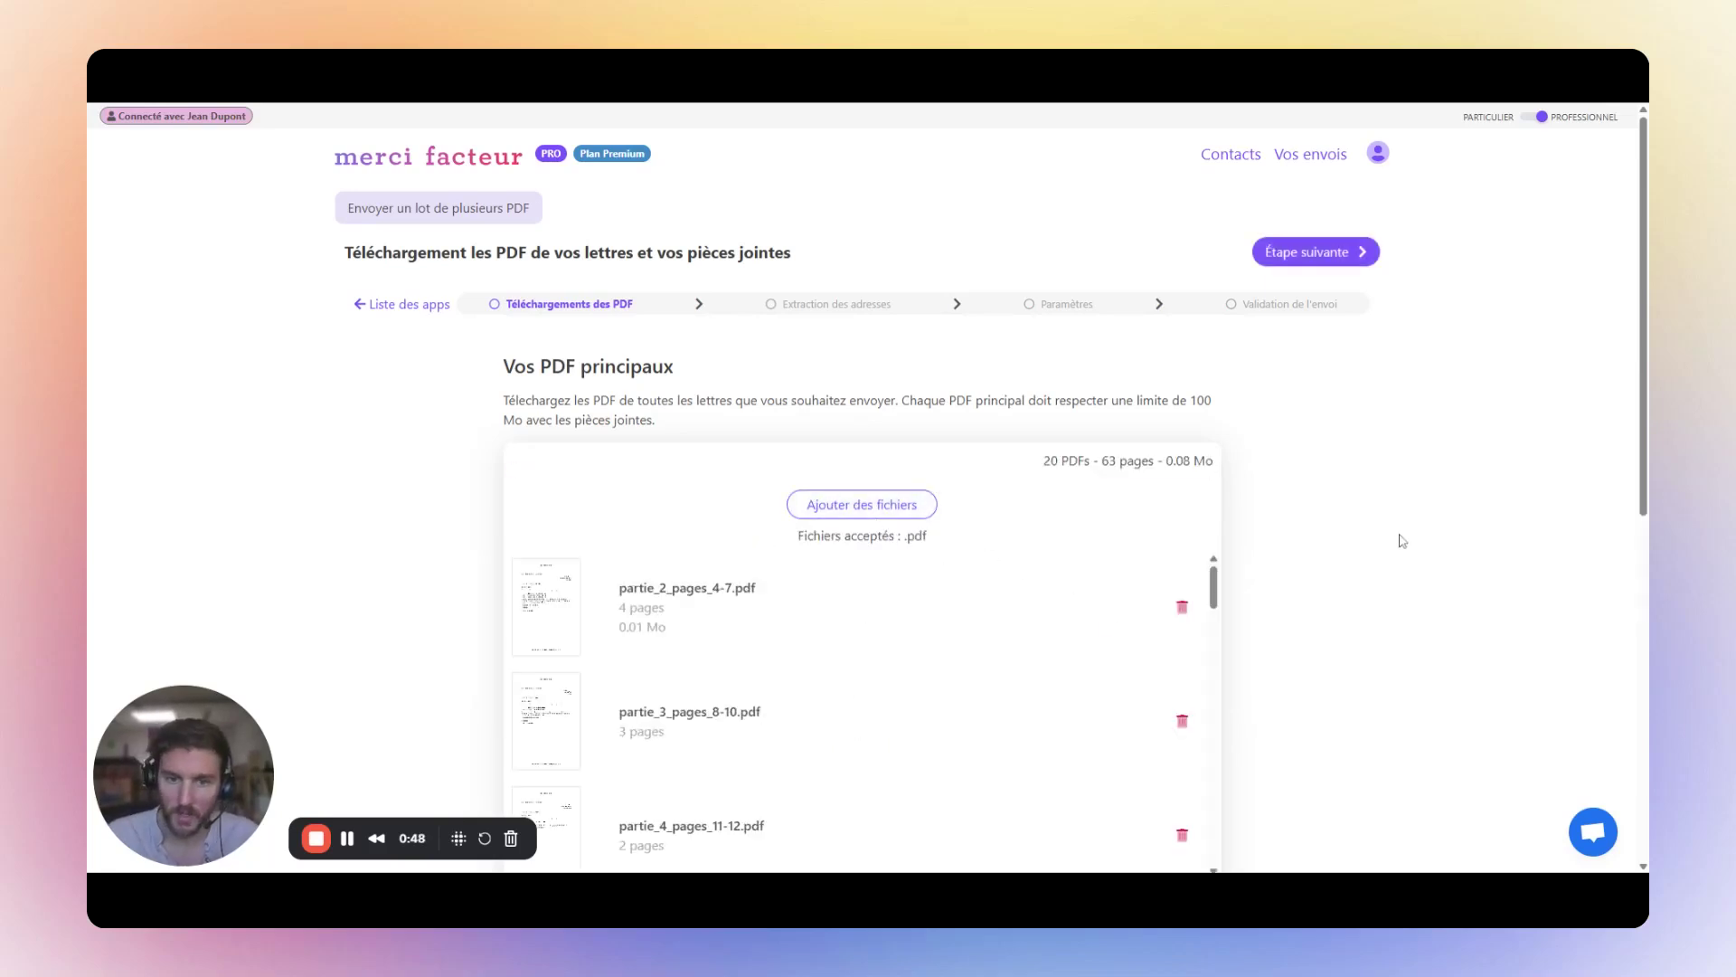
{"action": "scroll", "coordinate": [1347, 534], "scroll_direction": "down", "scroll_amount": 7}
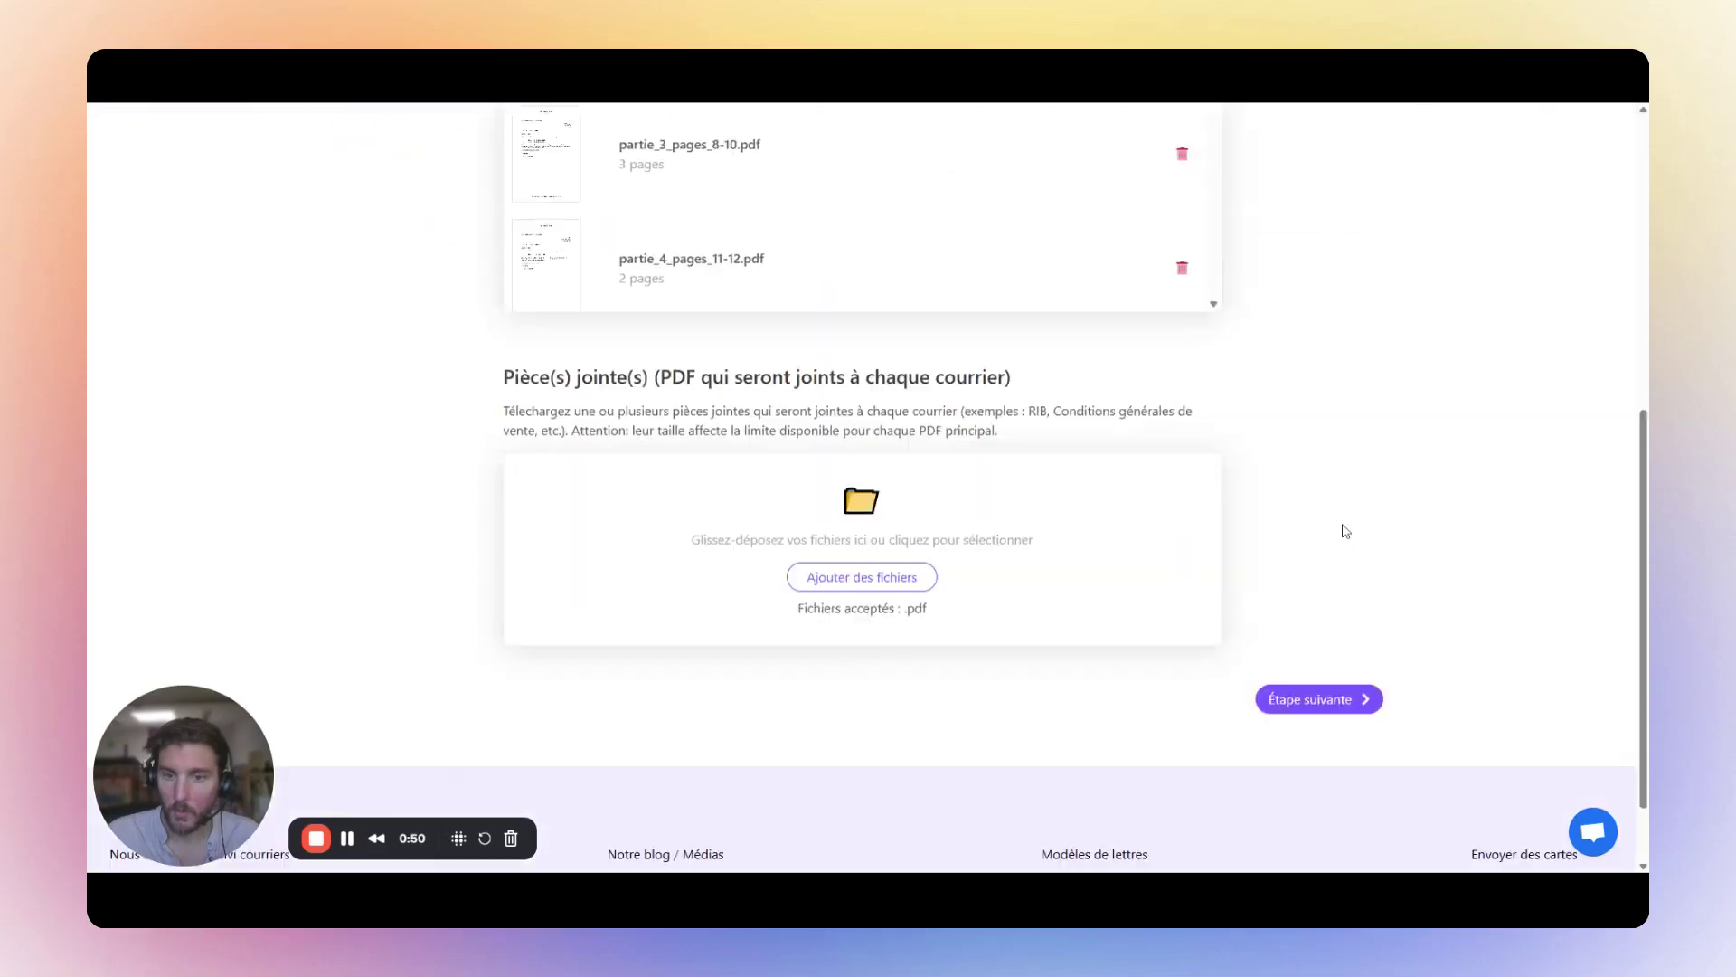
{"action": "scroll", "coordinate": [1329, 438], "scroll_direction": "up", "scroll_amount": 6}
{"action": "scroll", "coordinate": [897, 443], "scroll_direction": "down", "scroll_amount": 5}
{"action": "scroll", "coordinate": [805, 496], "scroll_direction": "down", "scroll_amount": 15}
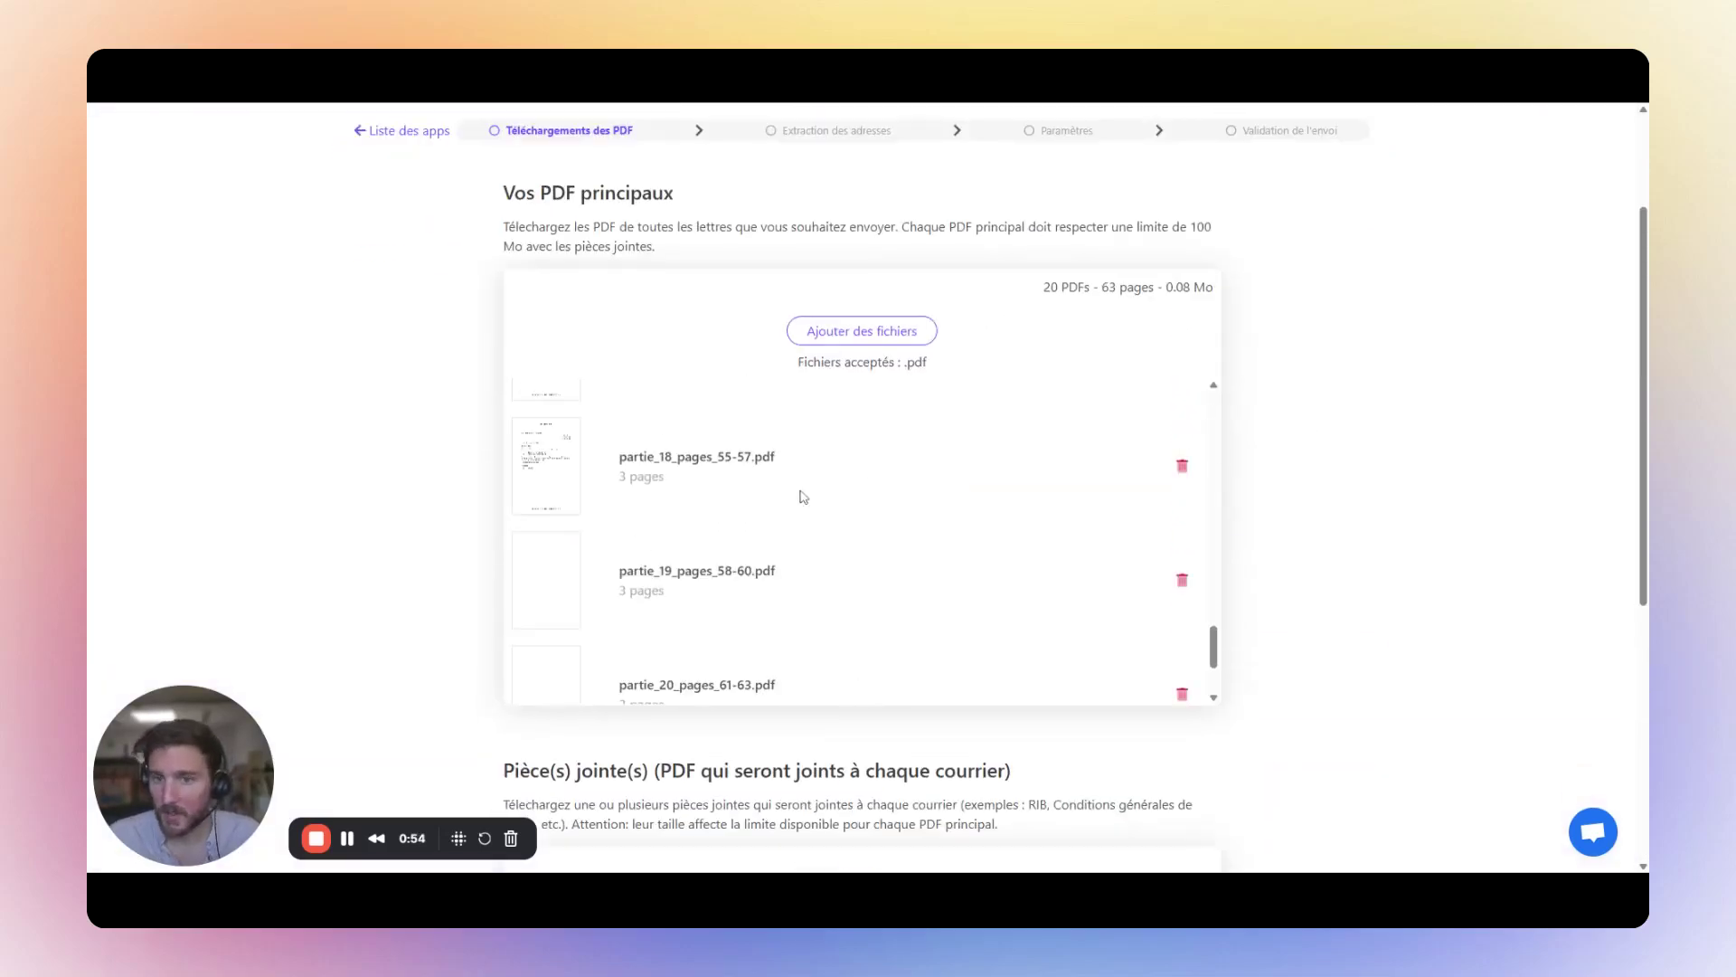
{"action": "scroll", "coordinate": [803, 496], "scroll_direction": "down", "scroll_amount": 2}
{"action": "scroll", "coordinate": [1356, 502], "scroll_direction": "down", "scroll_amount": 2}
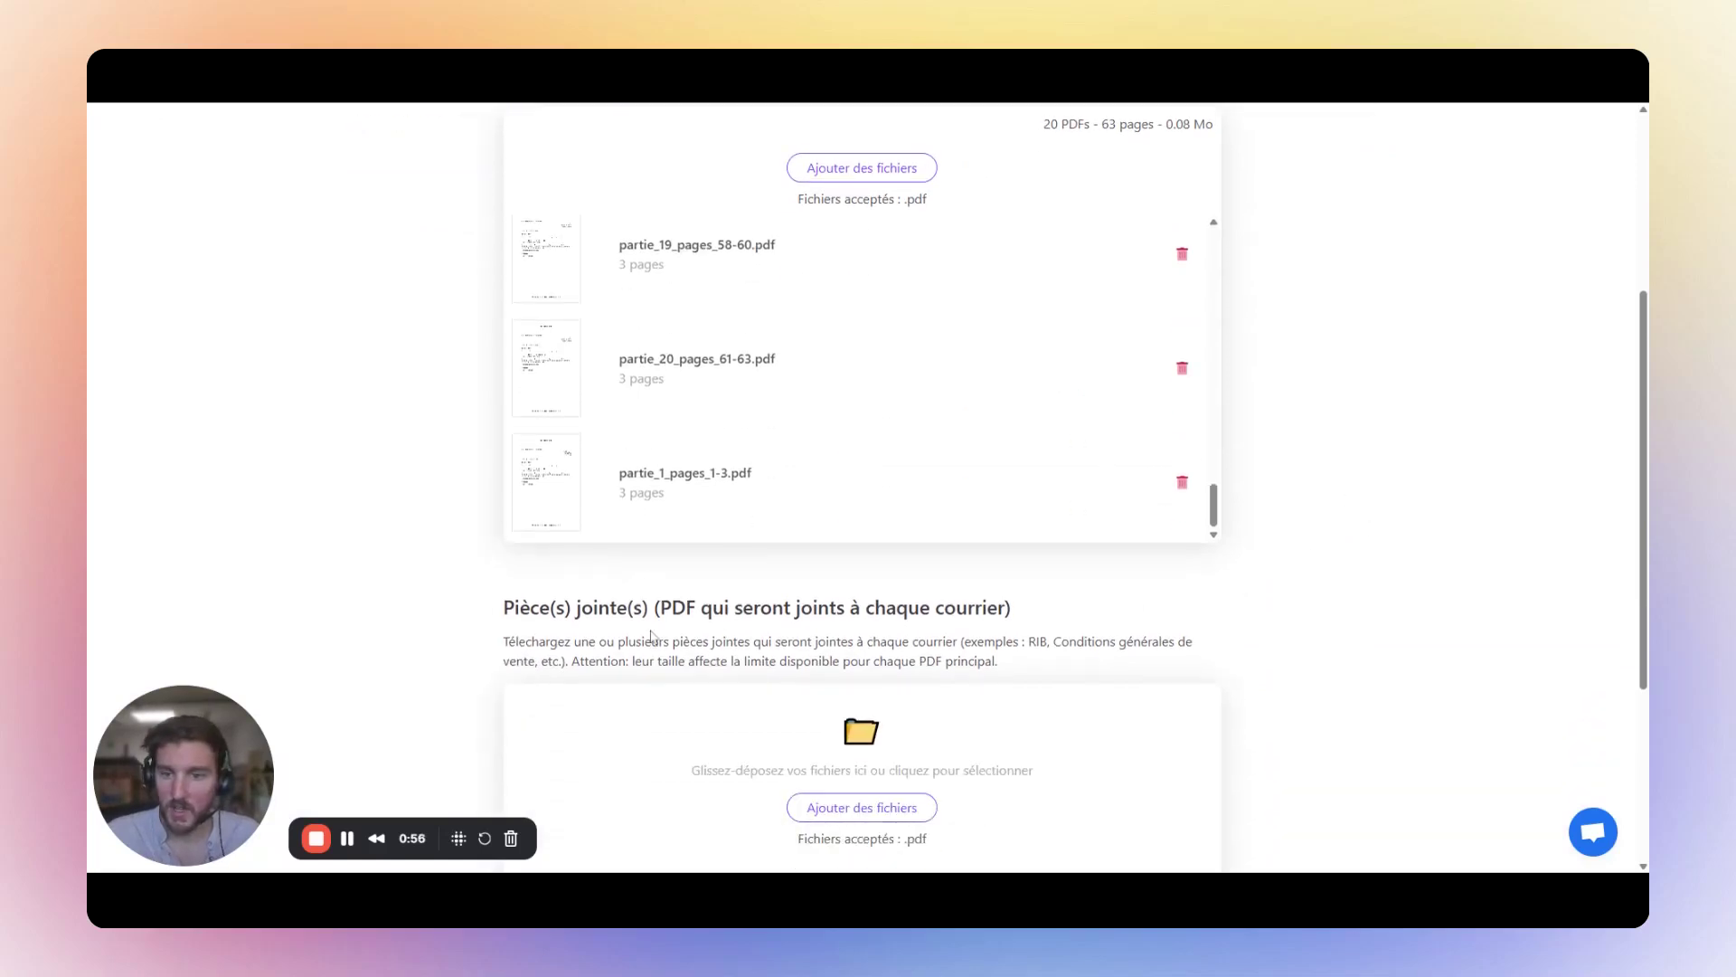
Check the attachments section and the main PDF total, and continue to address extraction without adding attachments
{"action": "left_click_drag", "start_coordinate": [520, 607], "coordinate": [865, 607]}
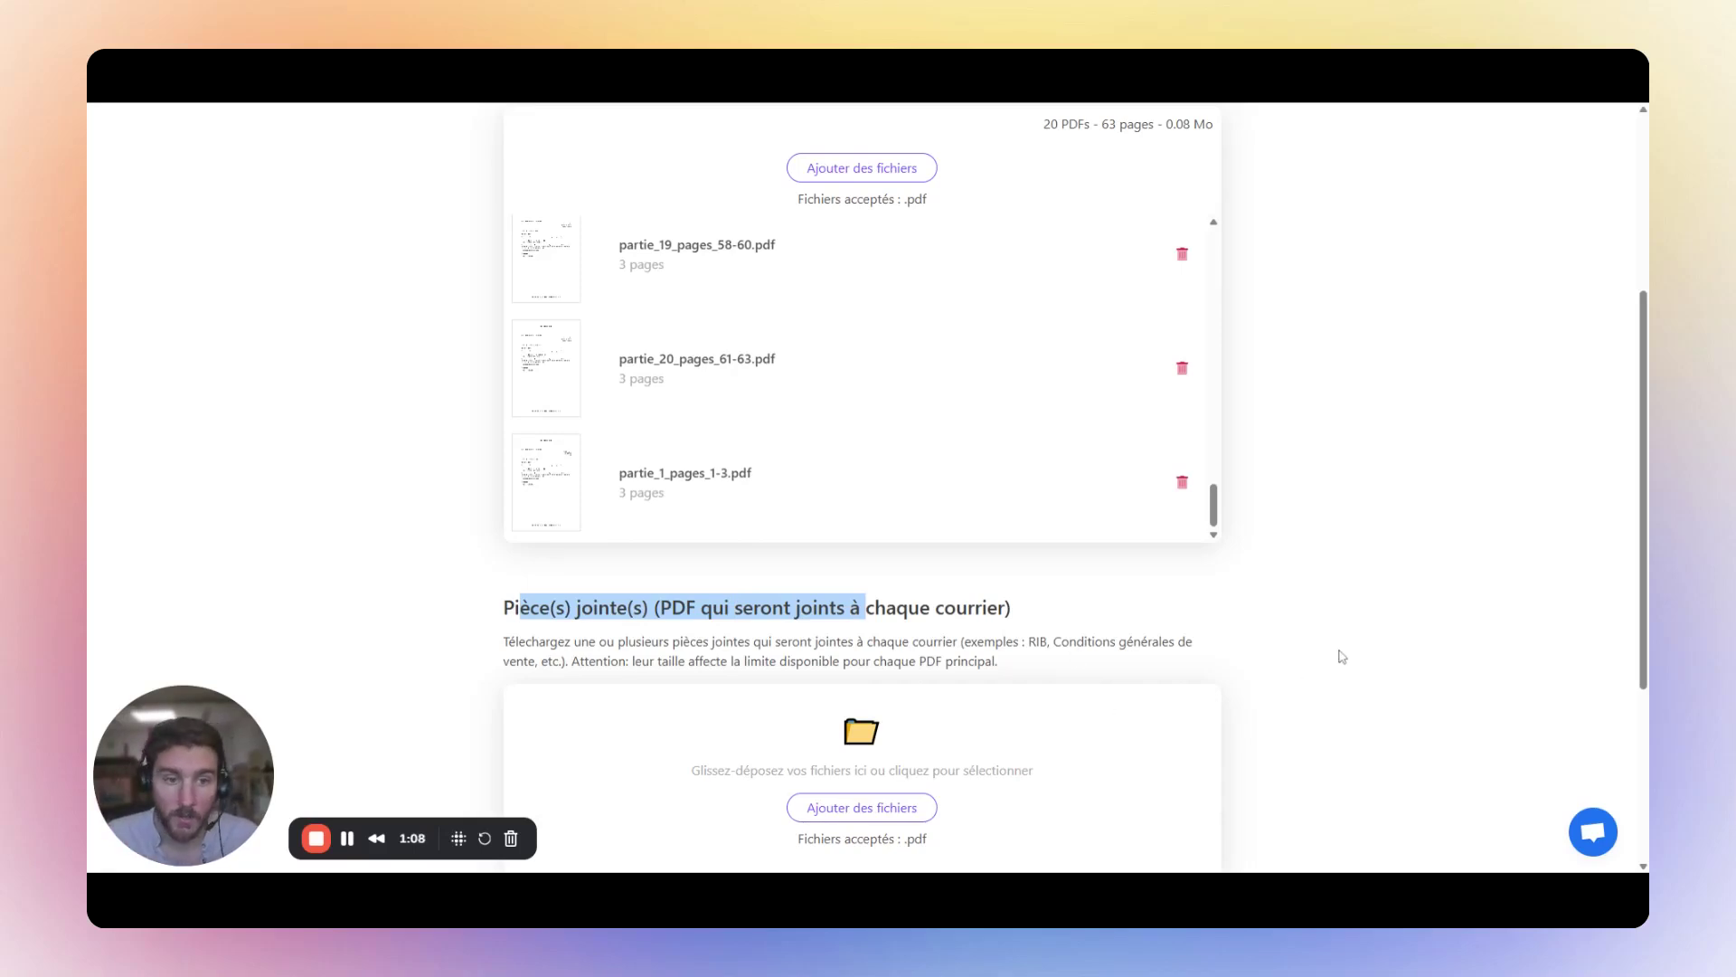
{"action": "scroll", "coordinate": [1336, 655], "scroll_direction": "up", "scroll_amount": 4}
{"action": "scroll", "coordinate": [817, 630], "scroll_direction": "up", "scroll_amount": 3}
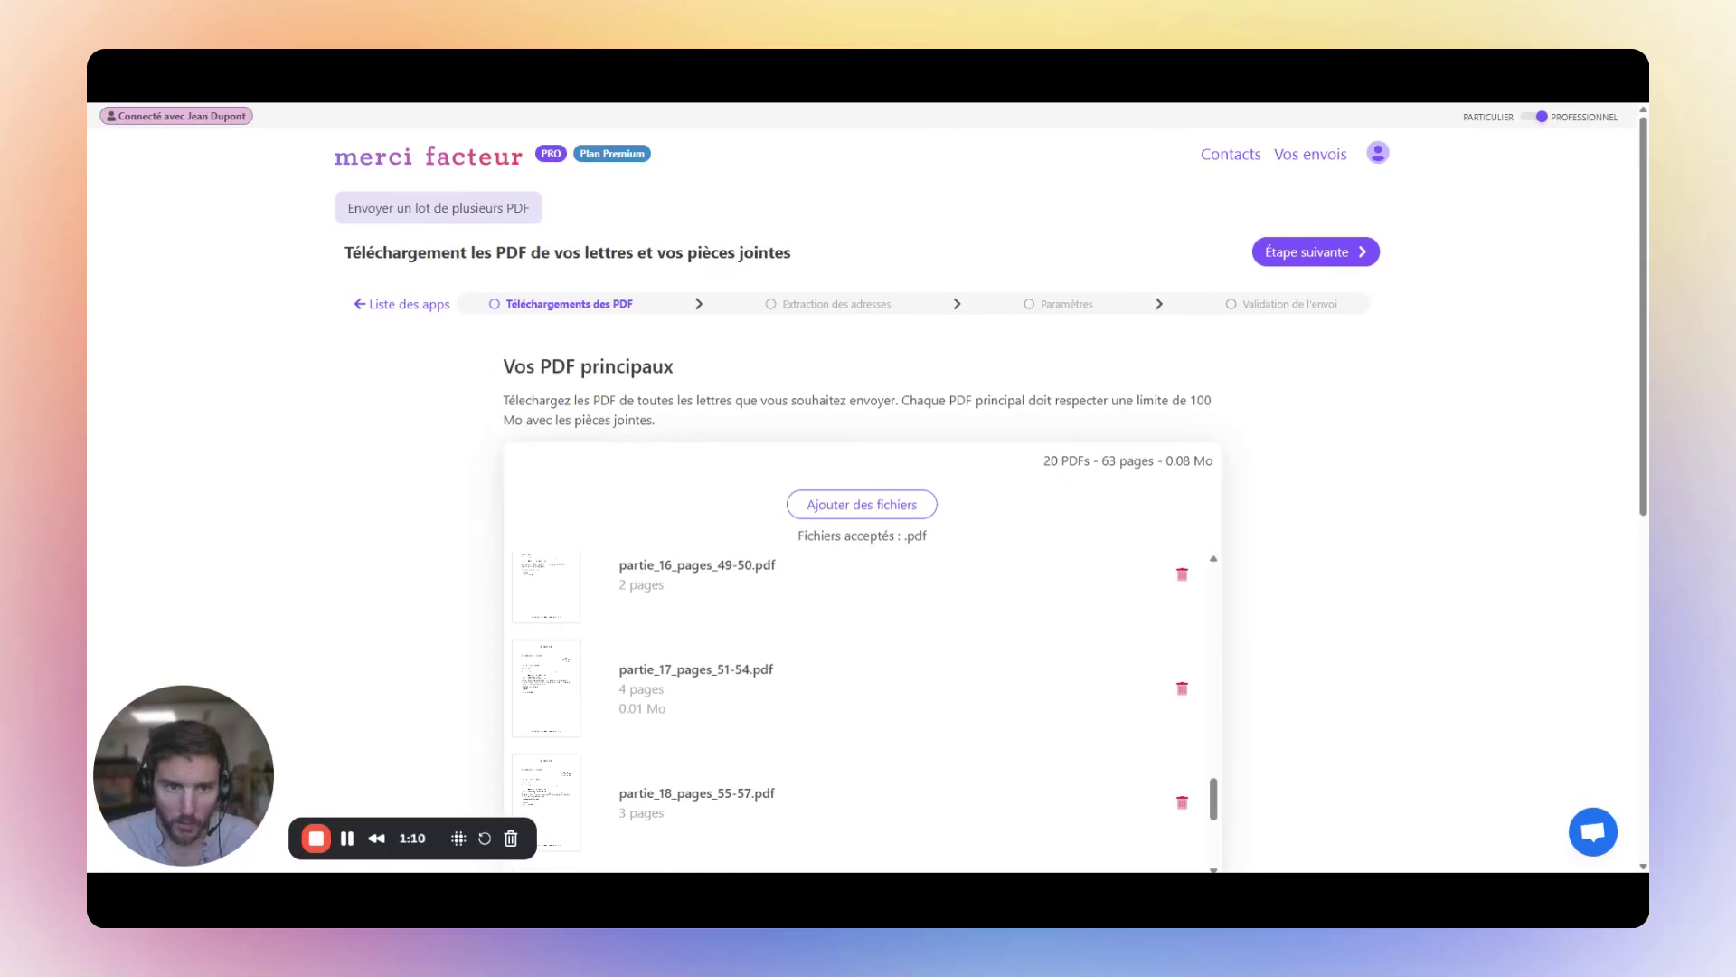
{"action": "left_click_drag", "start_coordinate": [1044, 461], "coordinate": [1090, 463]}
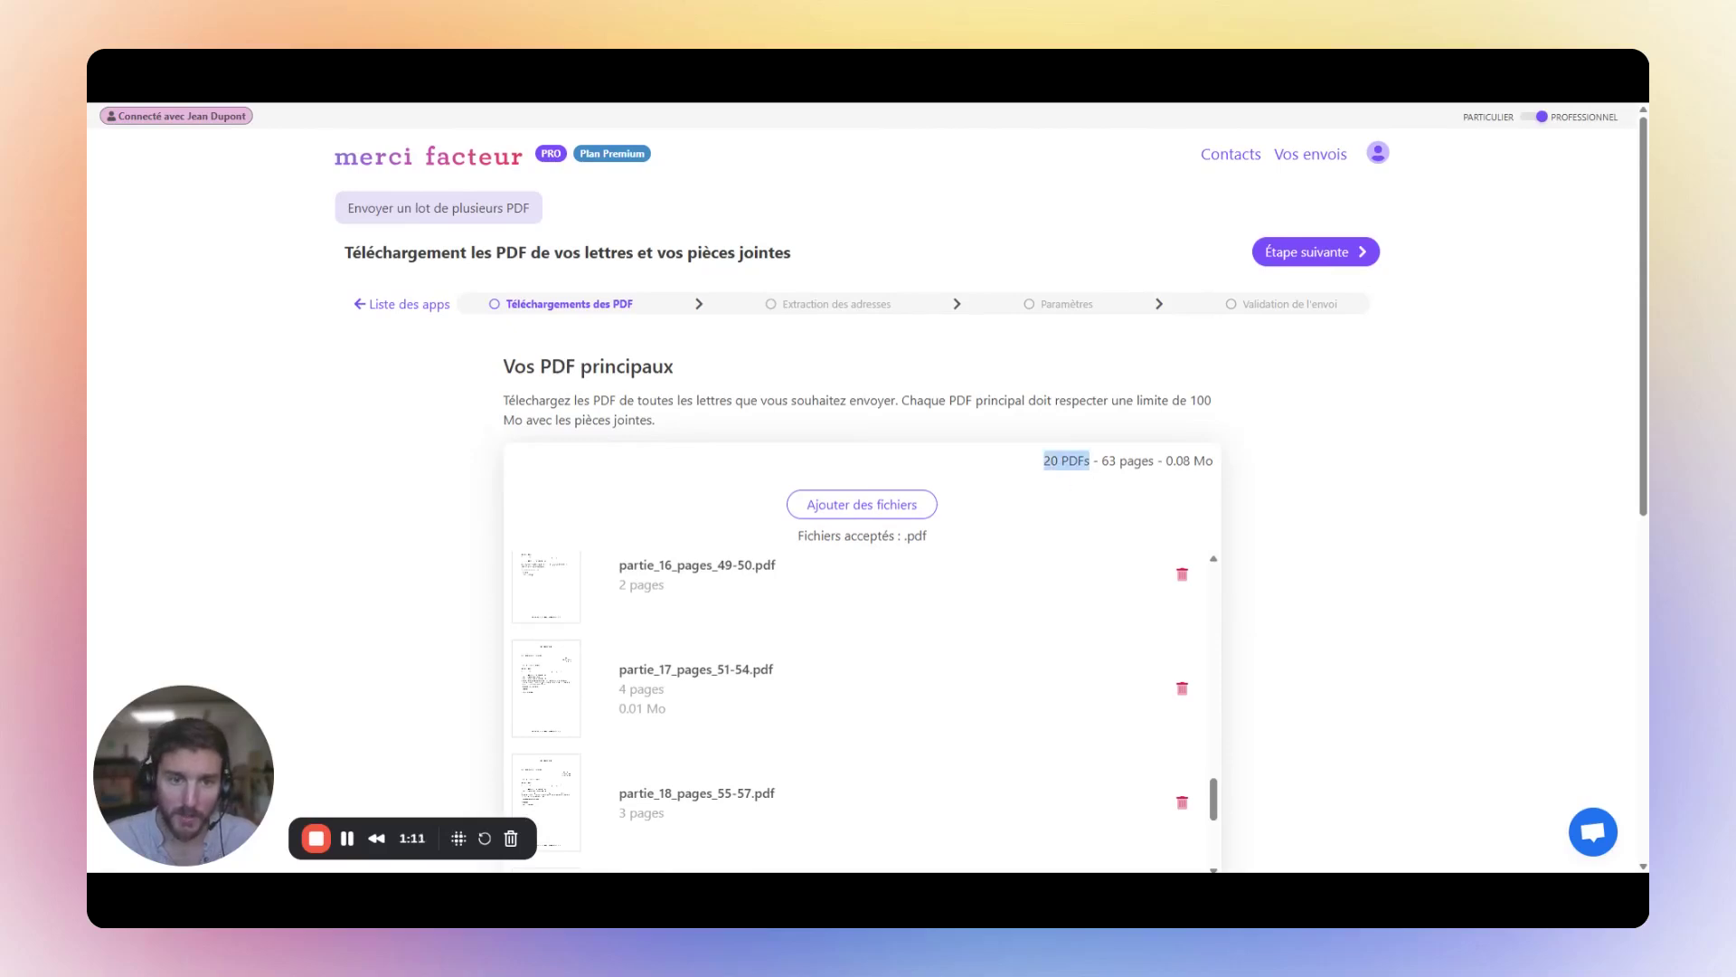
{"action": "left_click", "coordinate": [1114, 472]}
{"action": "left_click", "coordinate": [1319, 262]}
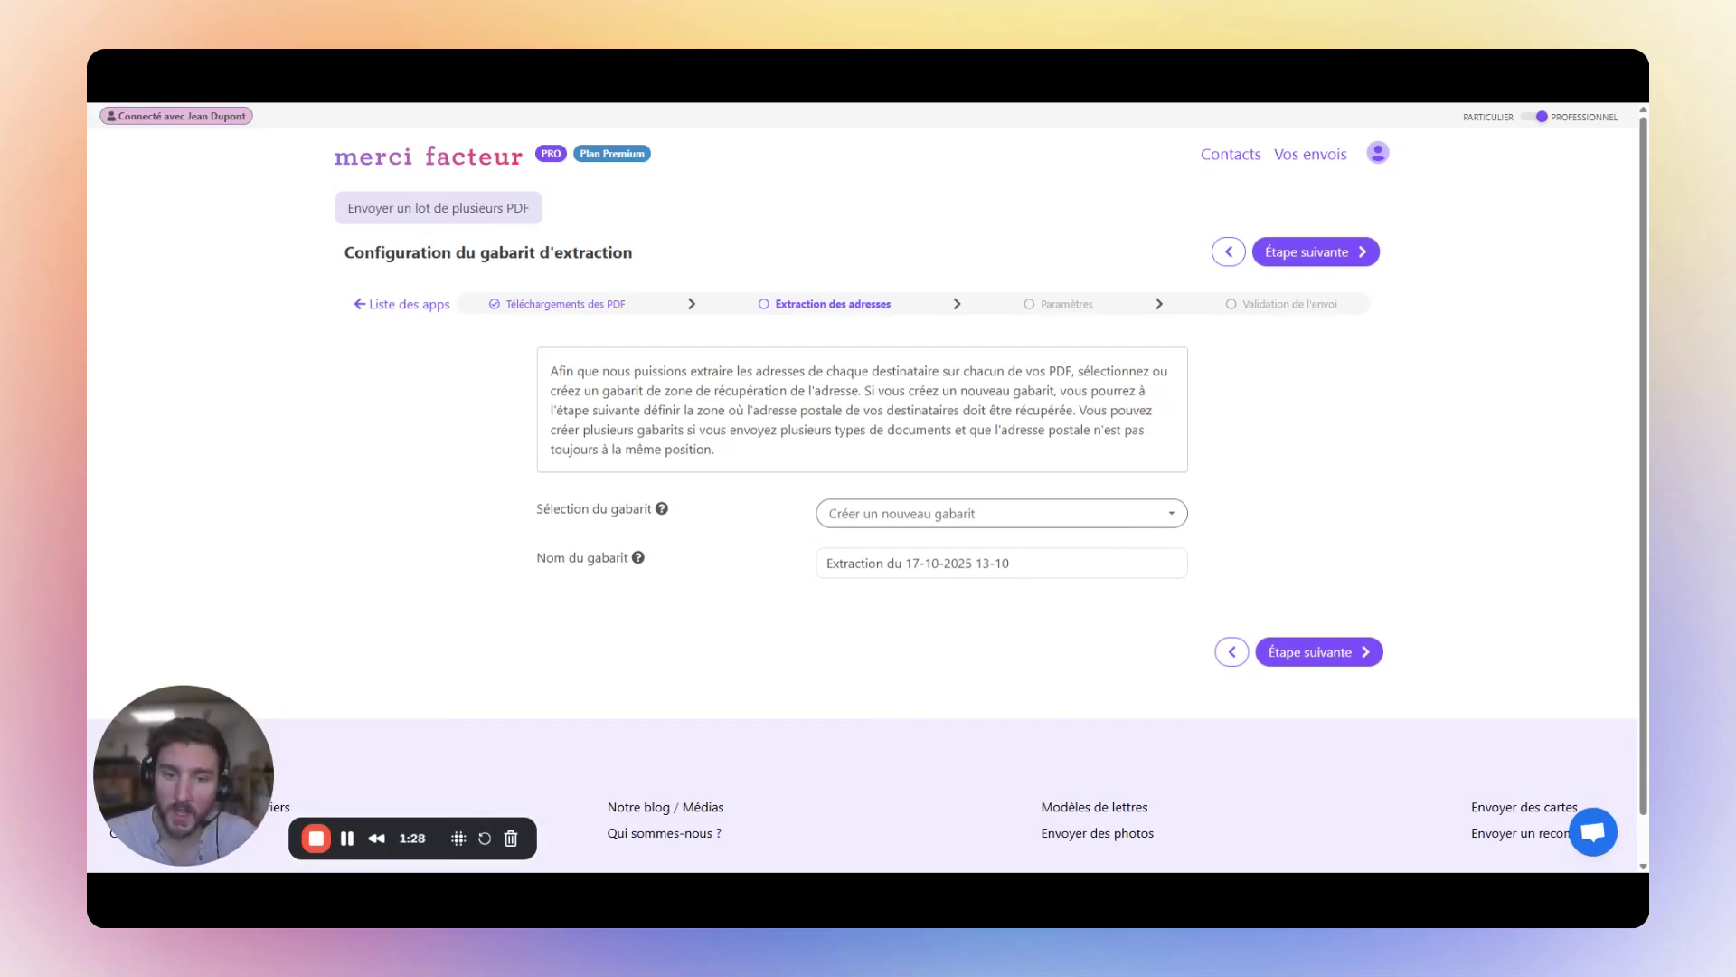
Name the new extraction template "Relance" and continue to the extraction zone editing
{"action": "left_click_drag", "start_coordinate": [1033, 563], "coordinate": [739, 562]}
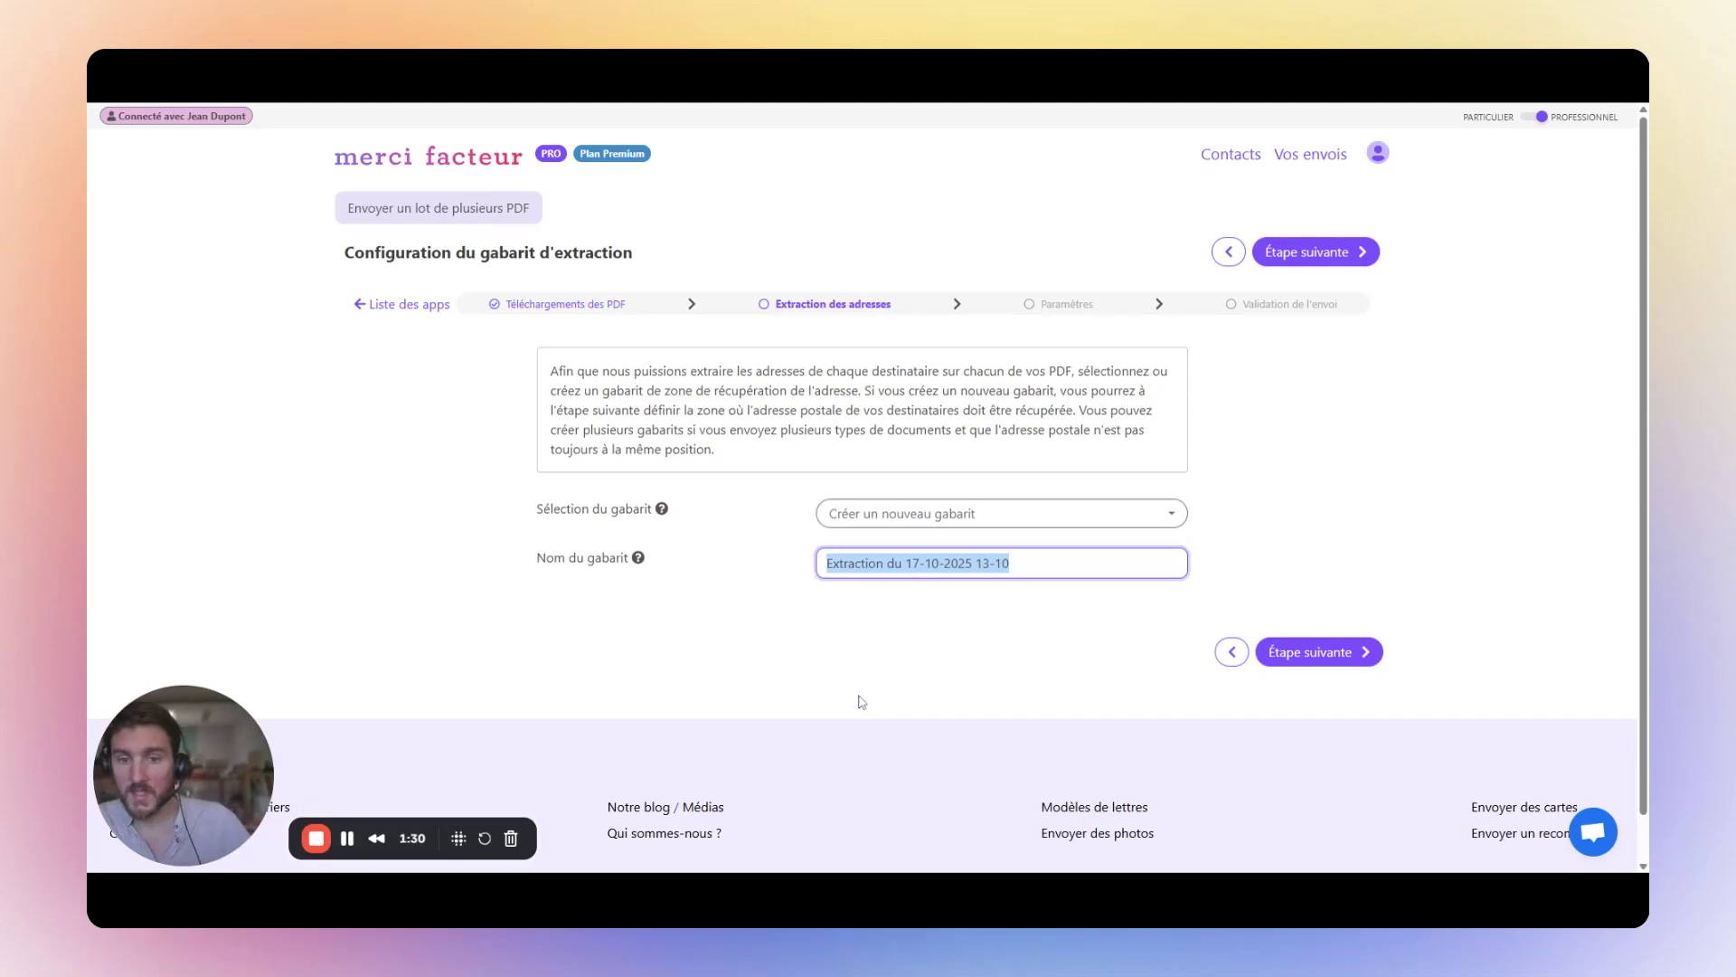
{"action": "type", "text": "Relance"}
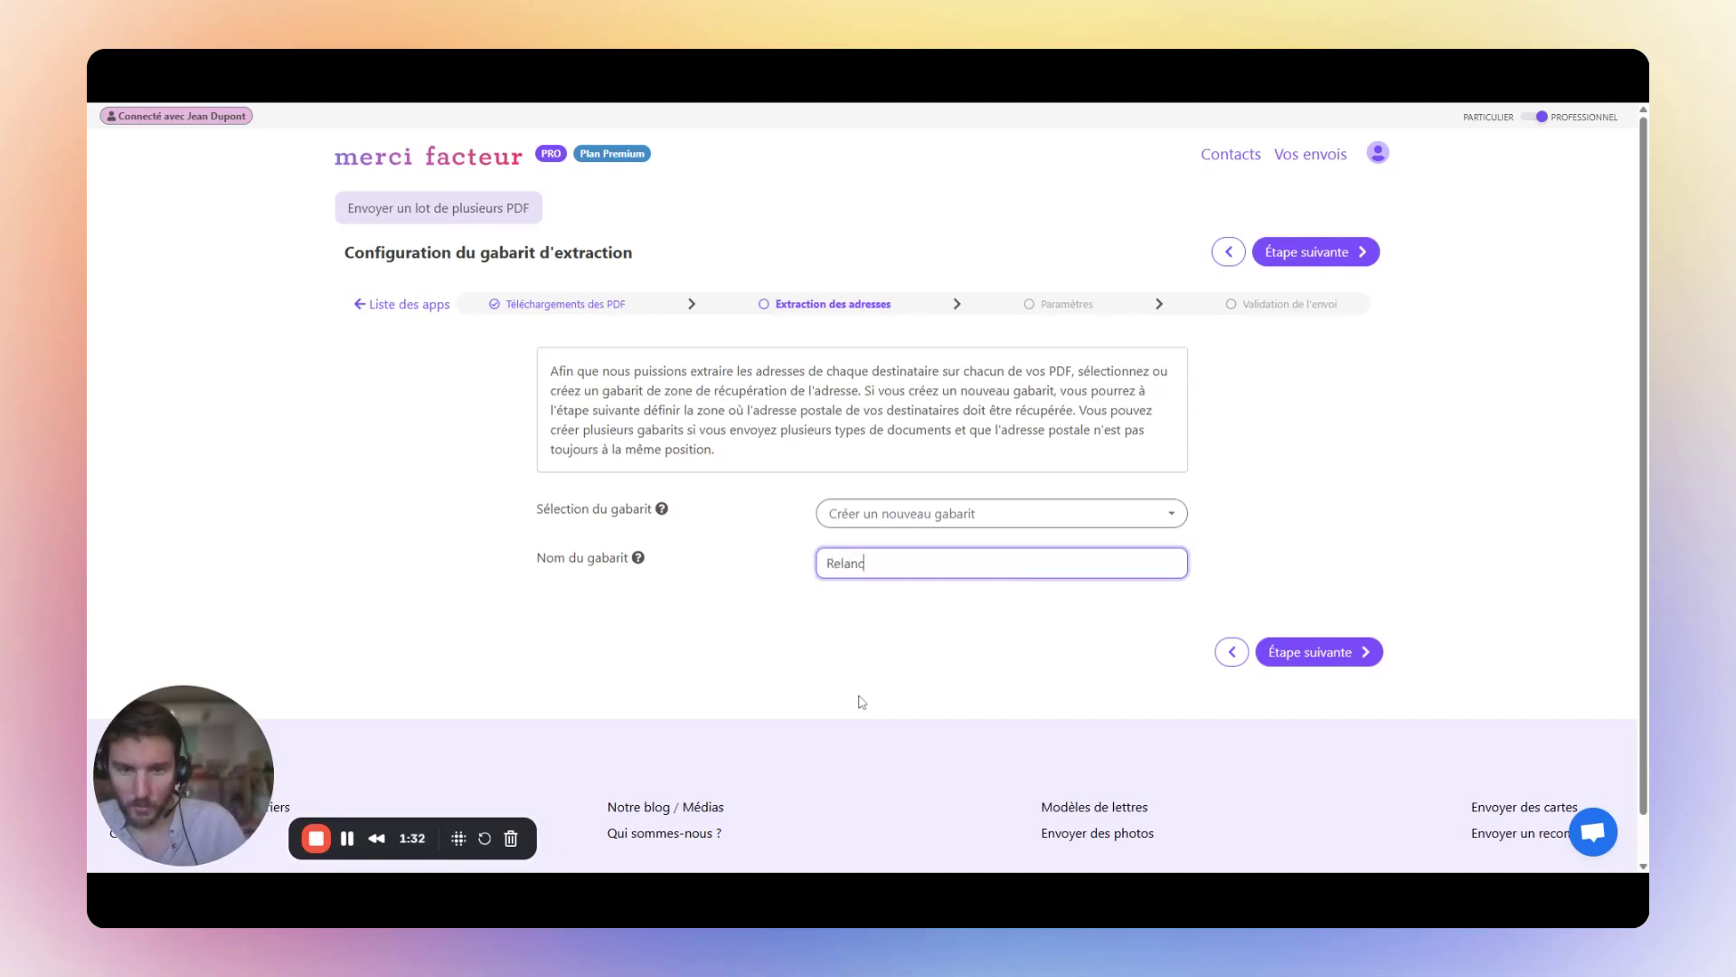
{"action": "left_click", "coordinate": [1333, 258]}
Place the "Adresse postale" zone over the recipient's address on the letter and widen it to the page's right edge
{"action": "scroll", "coordinate": [1336, 461], "scroll_direction": "down", "scroll_amount": 2}
{"action": "left_click_drag", "start_coordinate": [1217, 407], "coordinate": [1189, 531]}
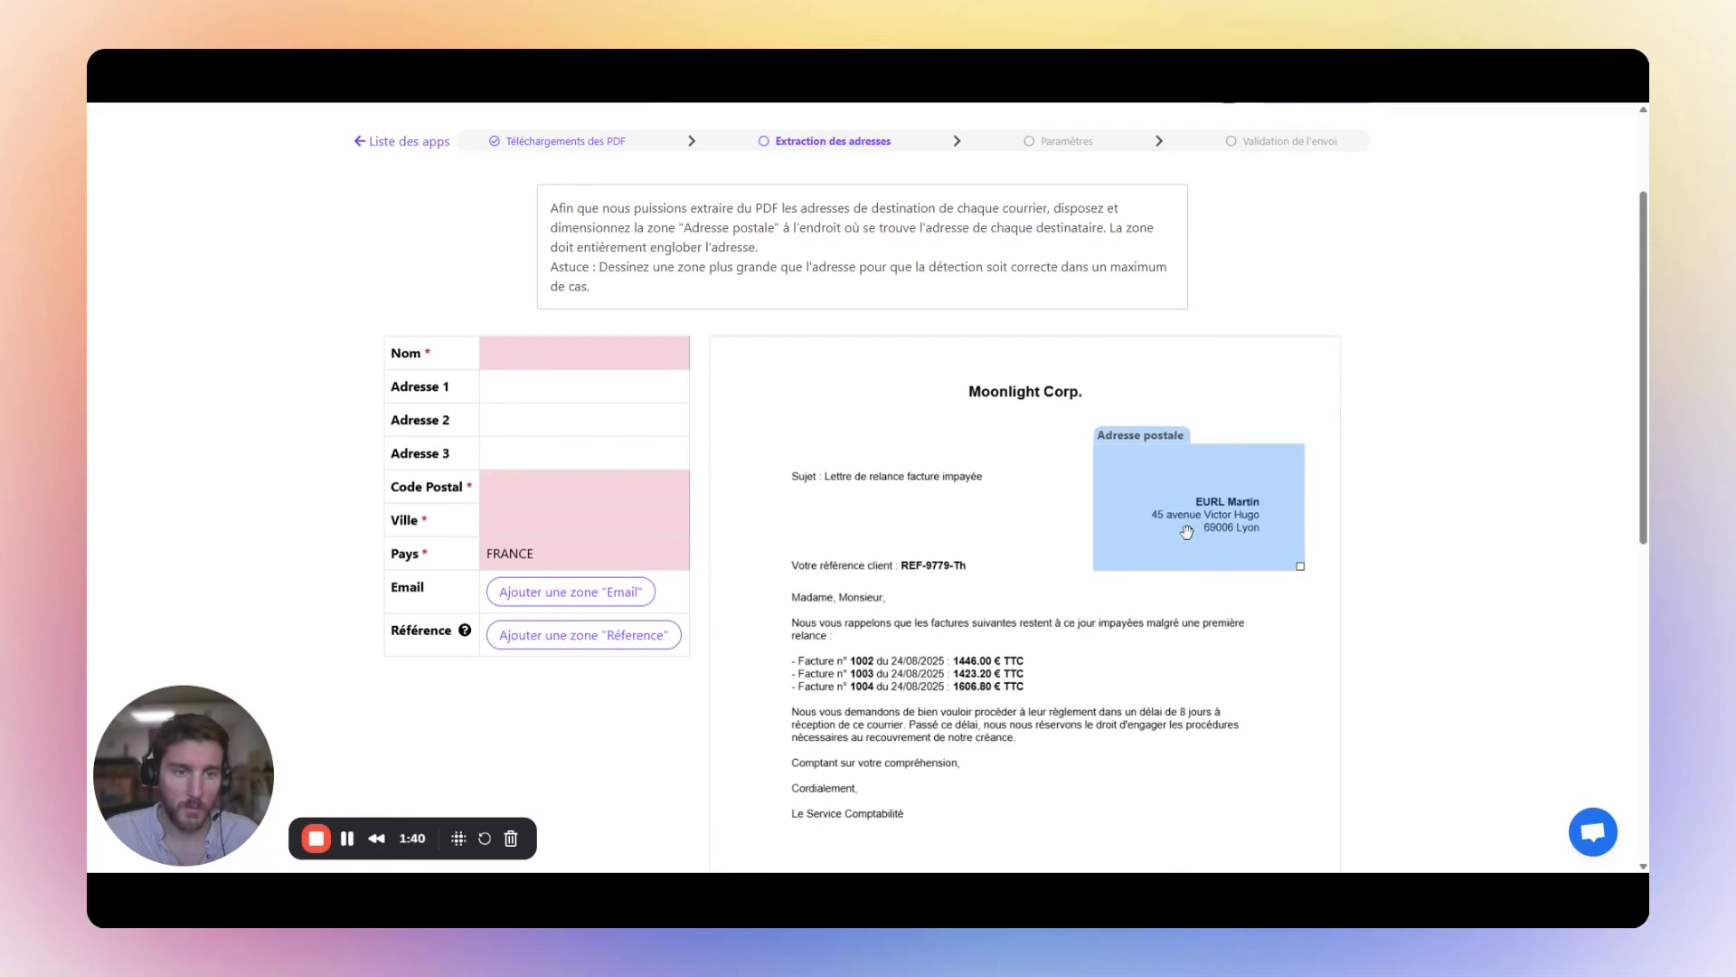
{"action": "left_click_drag", "start_coordinate": [1301, 566], "coordinate": [1333, 569]}
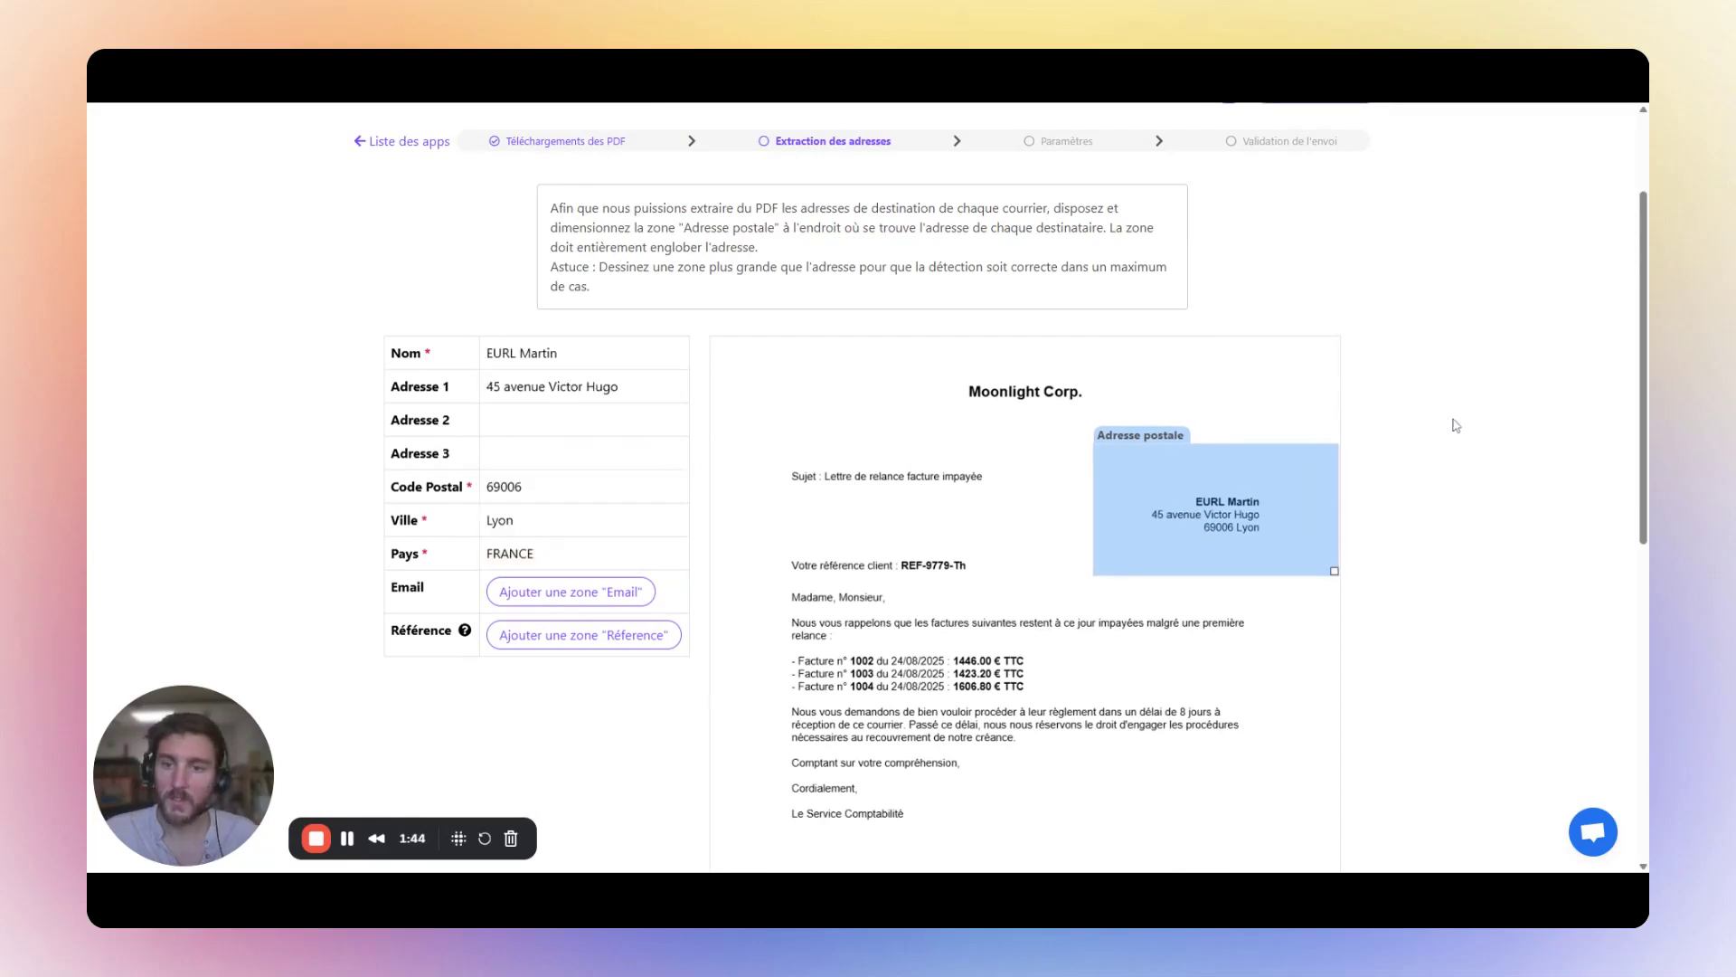
{"action": "scroll", "coordinate": [1447, 497], "scroll_direction": "down", "scroll_amount": 3}
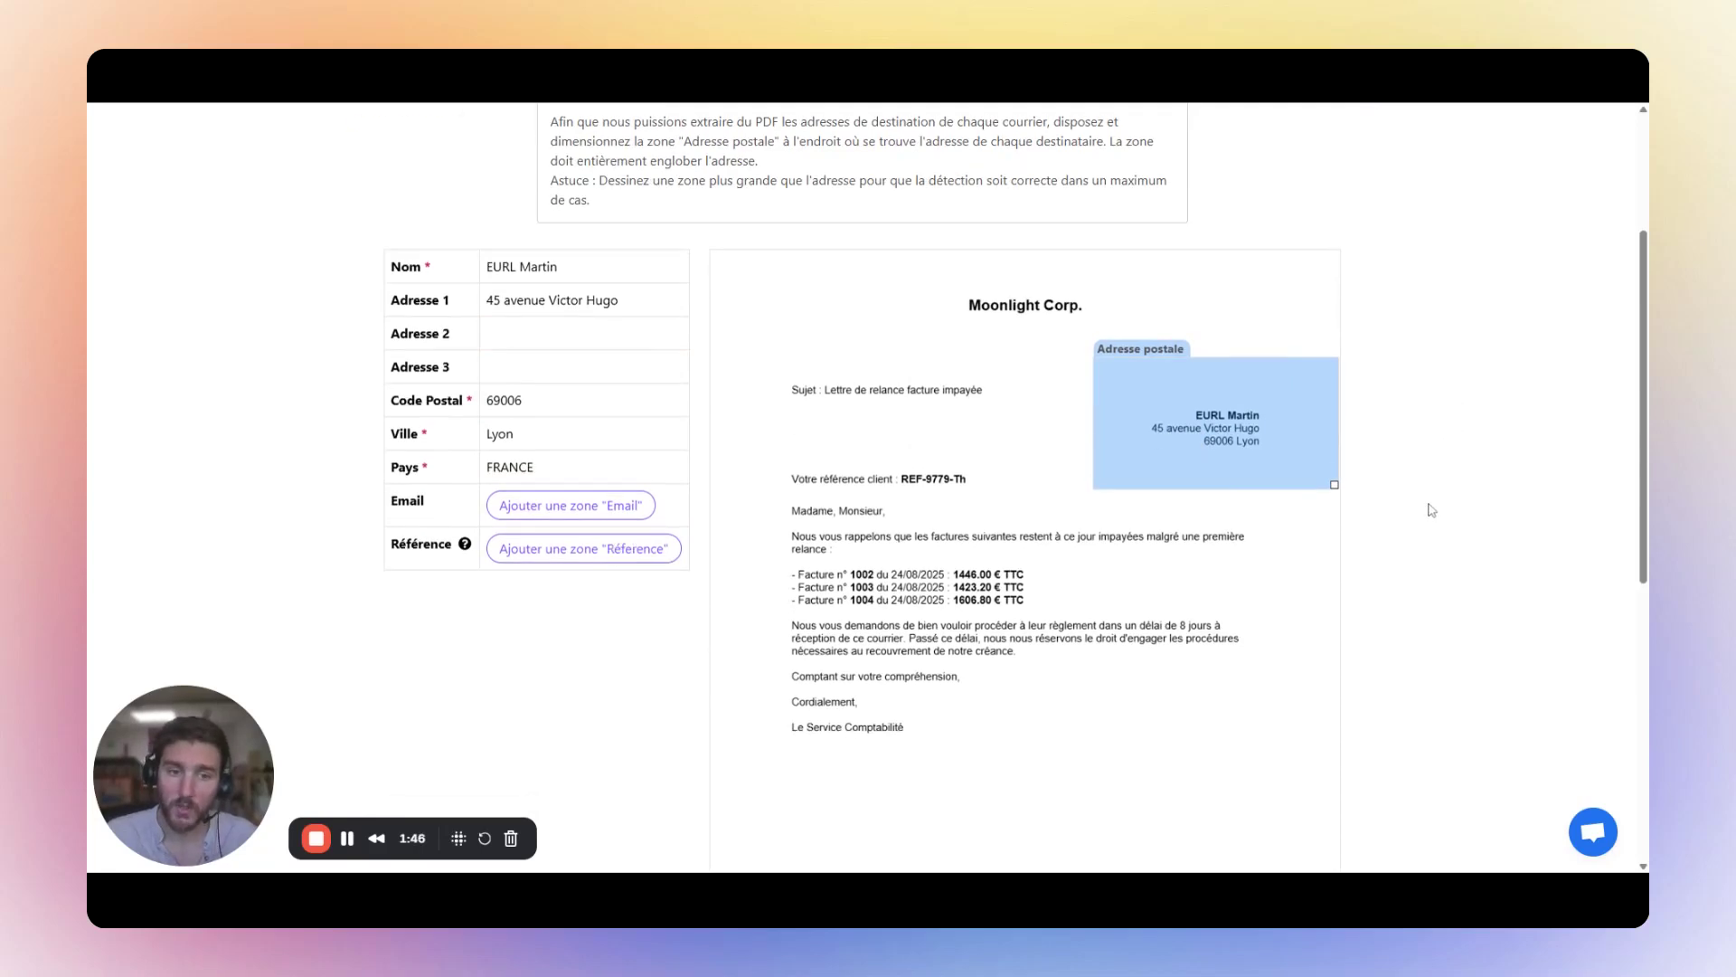
{"action": "scroll", "coordinate": [1429, 509], "scroll_direction": "up", "scroll_amount": 2}
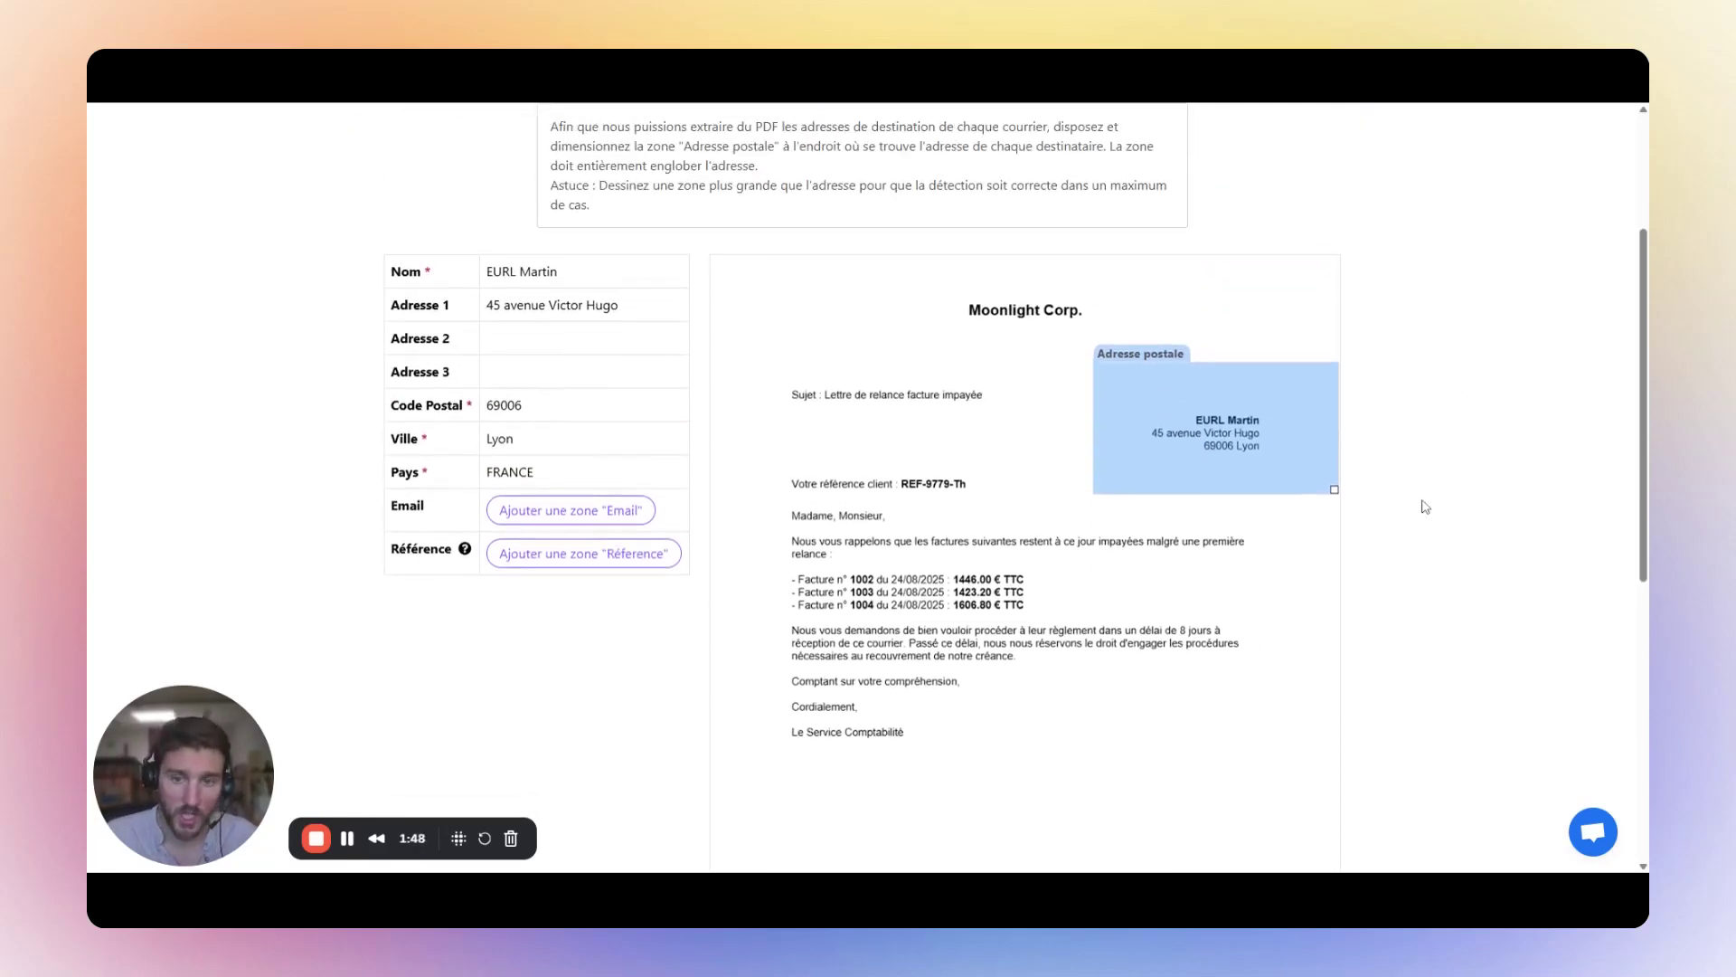
{"action": "scroll", "coordinate": [1430, 509], "scroll_direction": "up", "scroll_amount": 1}
{"action": "left_click_drag", "start_coordinate": [1192, 516], "coordinate": [1196, 516]}
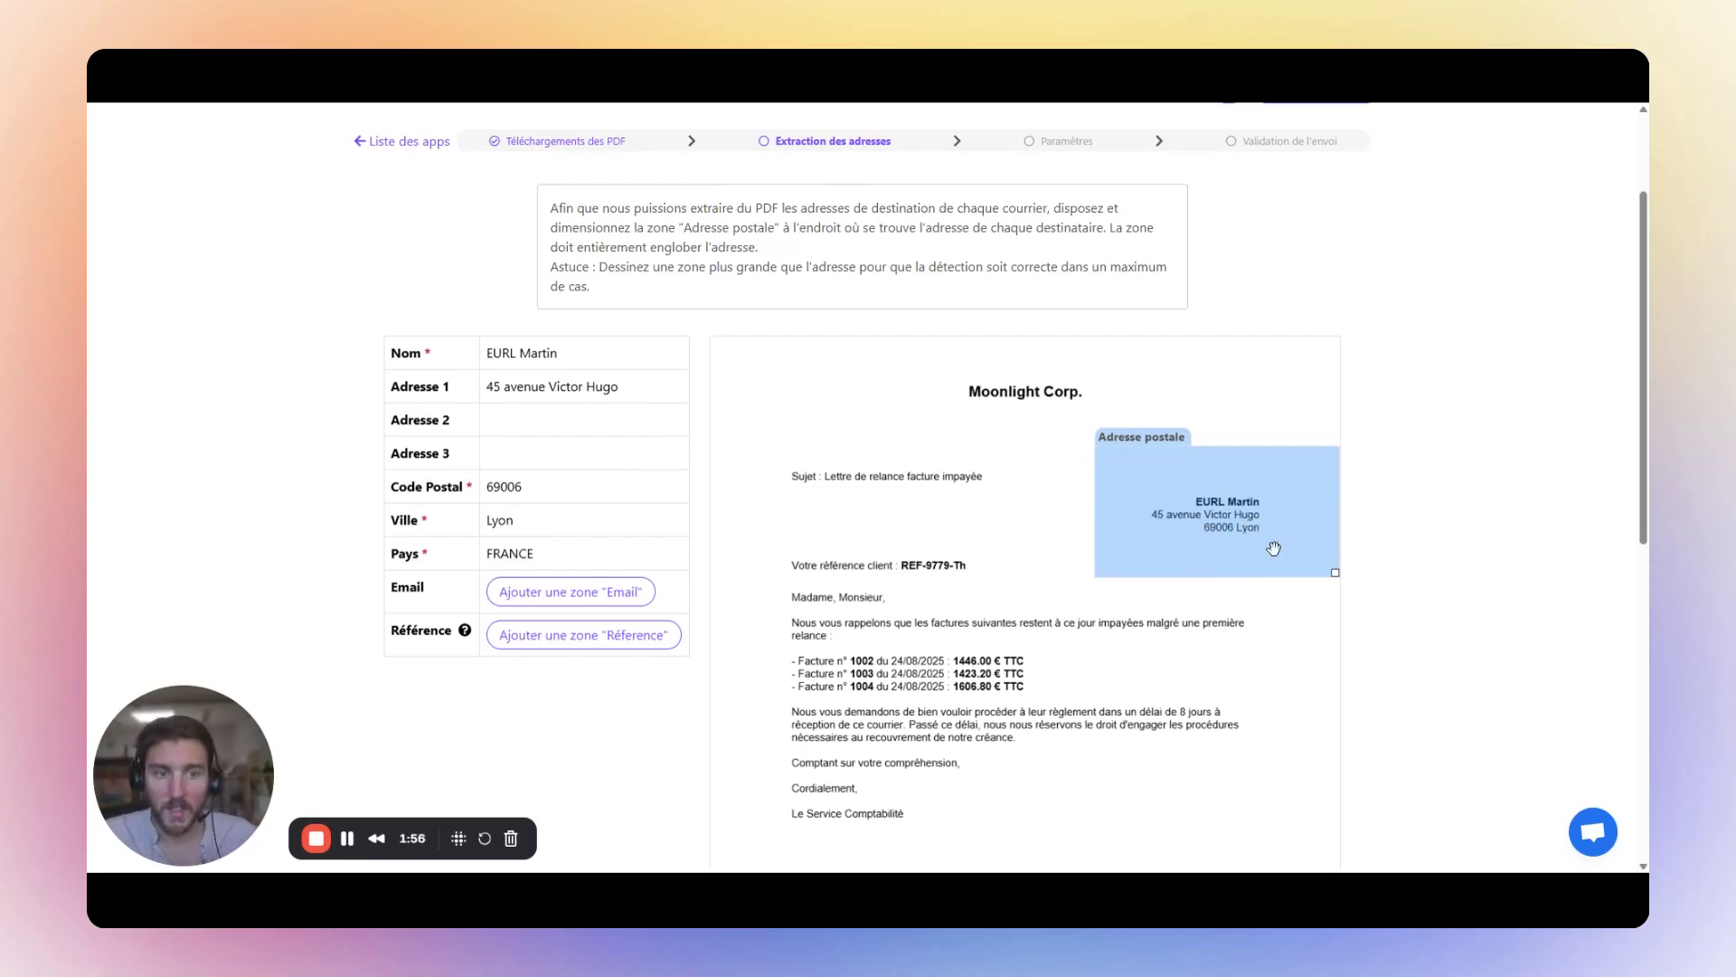
Add a "Référence" zone over the client reference on the letter and continue to the extracted address validation
{"action": "left_click", "coordinate": [579, 635]}
{"action": "left_click_drag", "start_coordinate": [837, 376], "coordinate": [939, 553]}
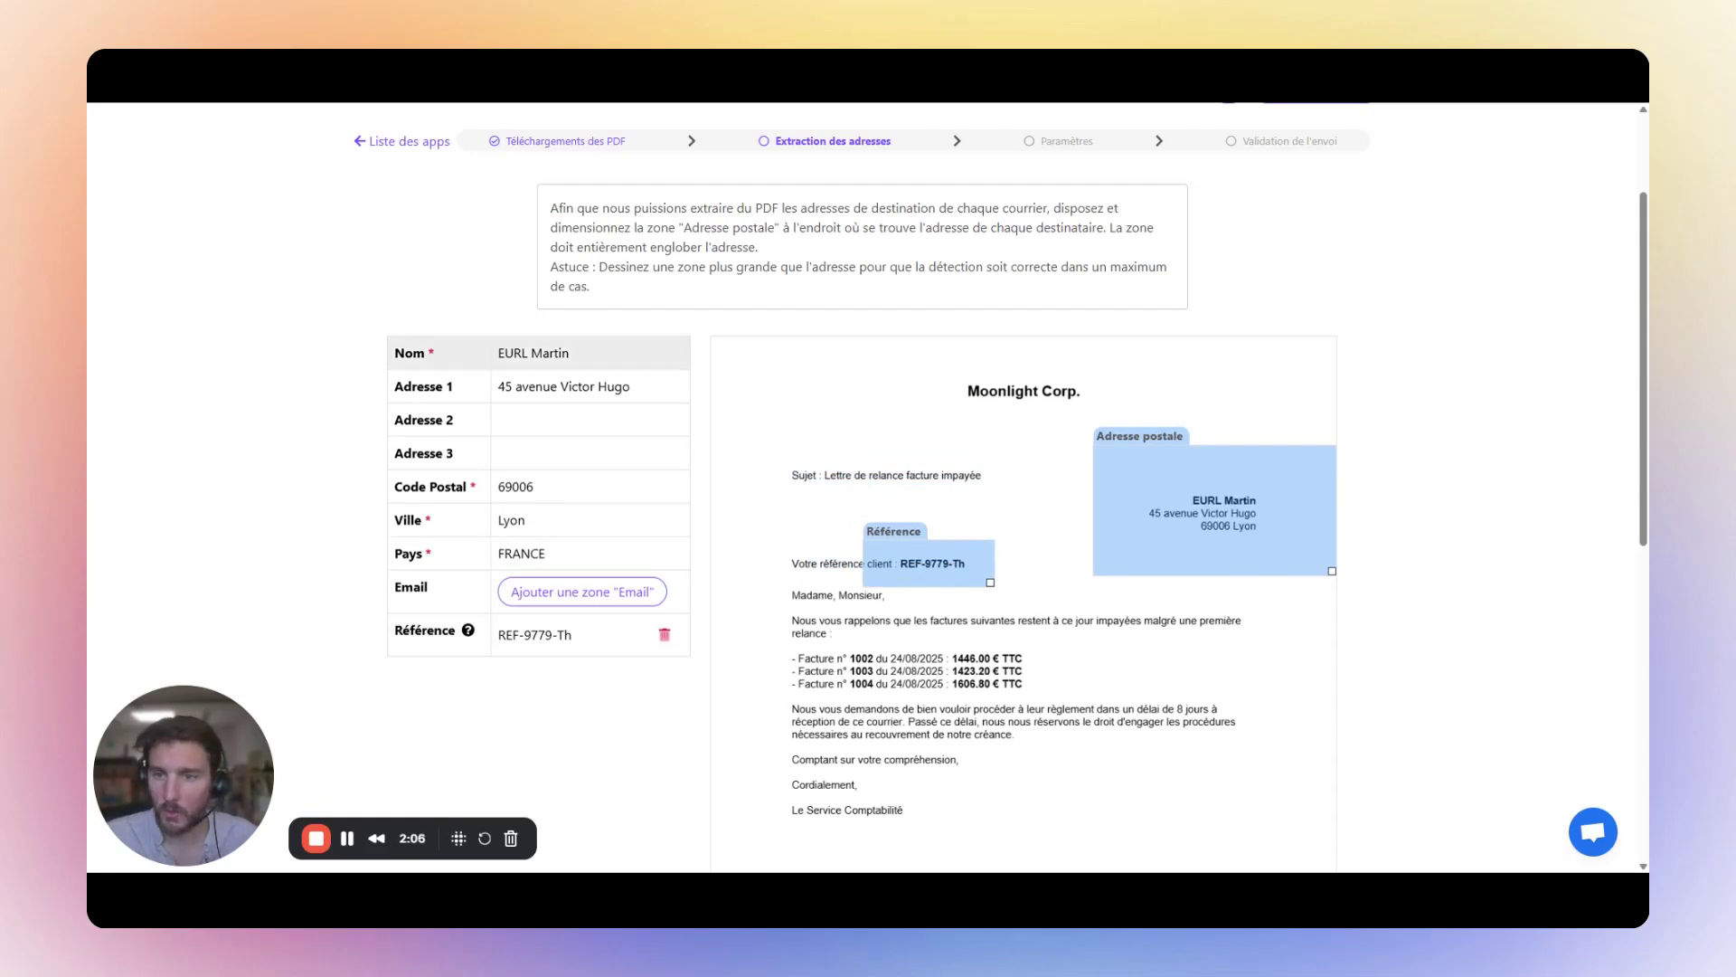
{"action": "left_click_drag", "start_coordinate": [957, 566], "coordinate": [963, 565]}
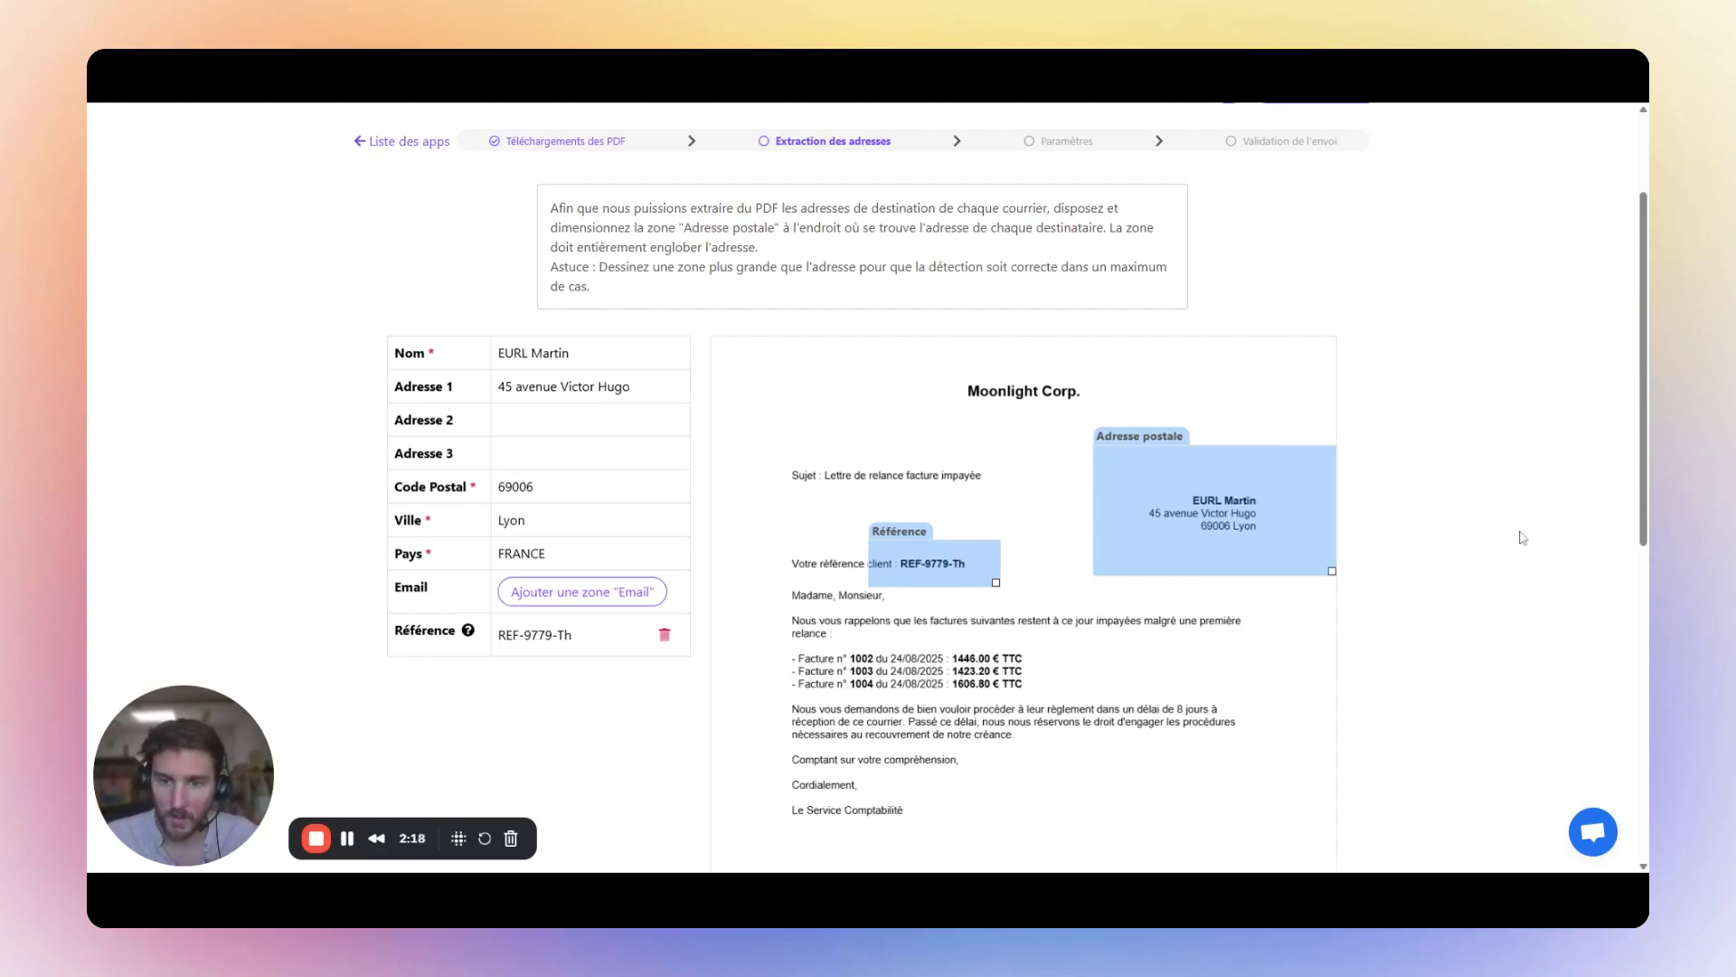
{"action": "scroll", "coordinate": [1519, 534], "scroll_direction": "up", "scroll_amount": 2}
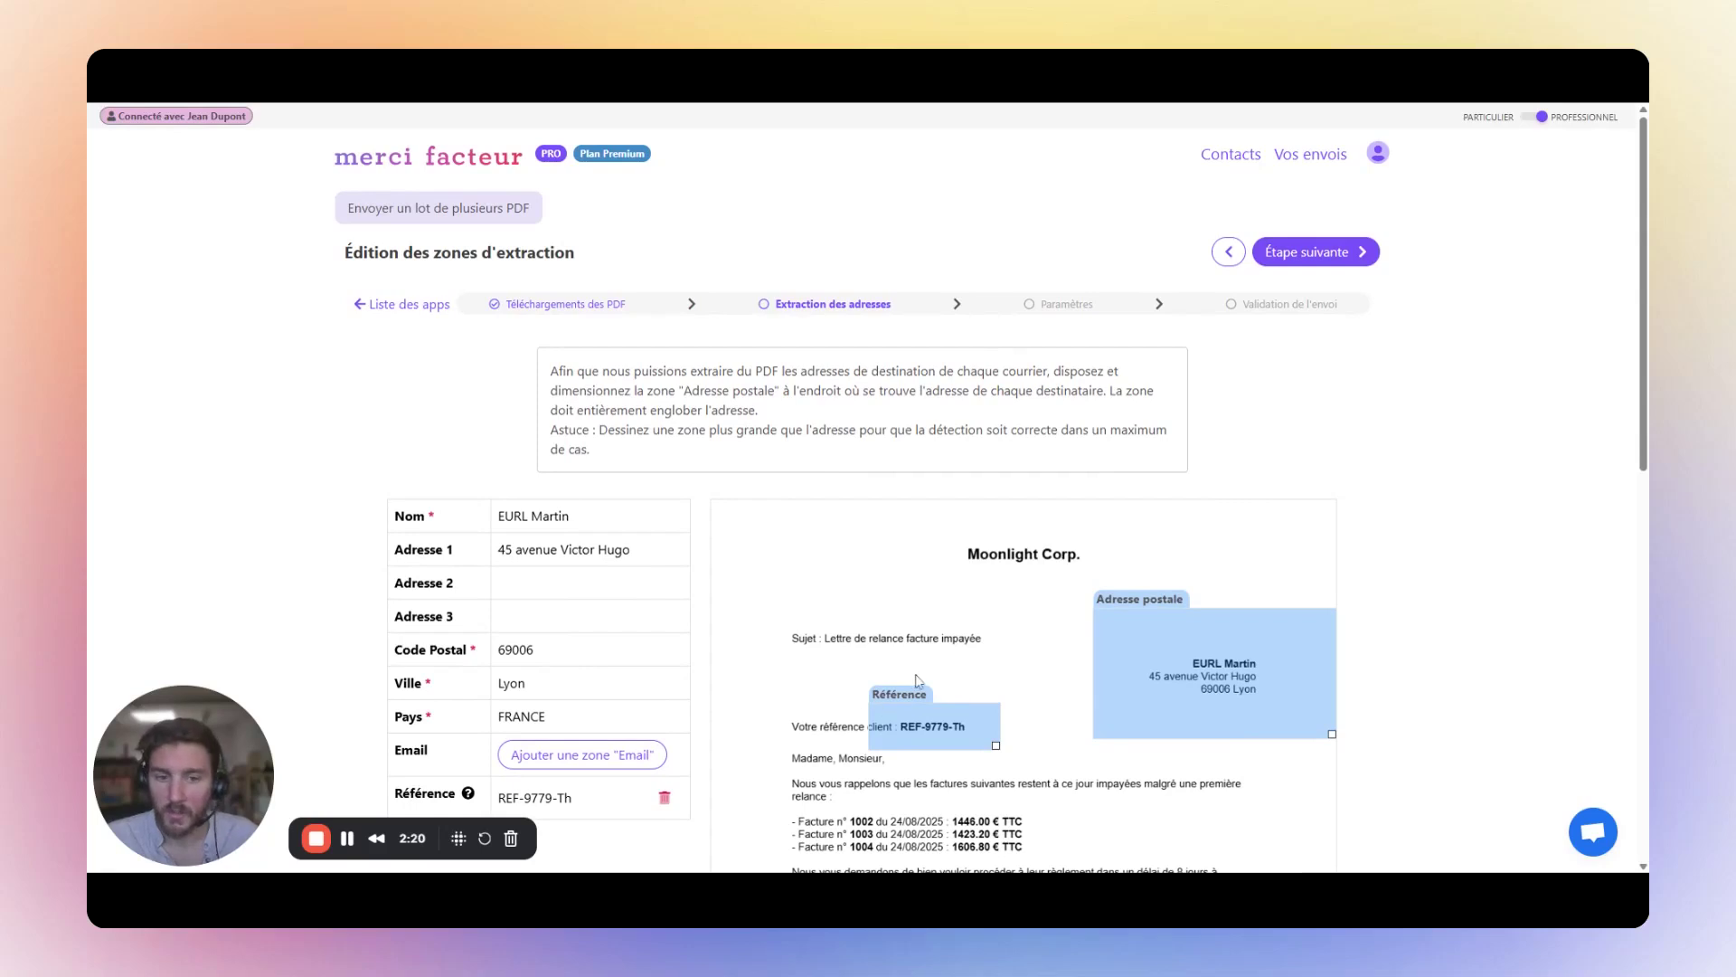
{"action": "left_click", "coordinate": [1310, 252]}
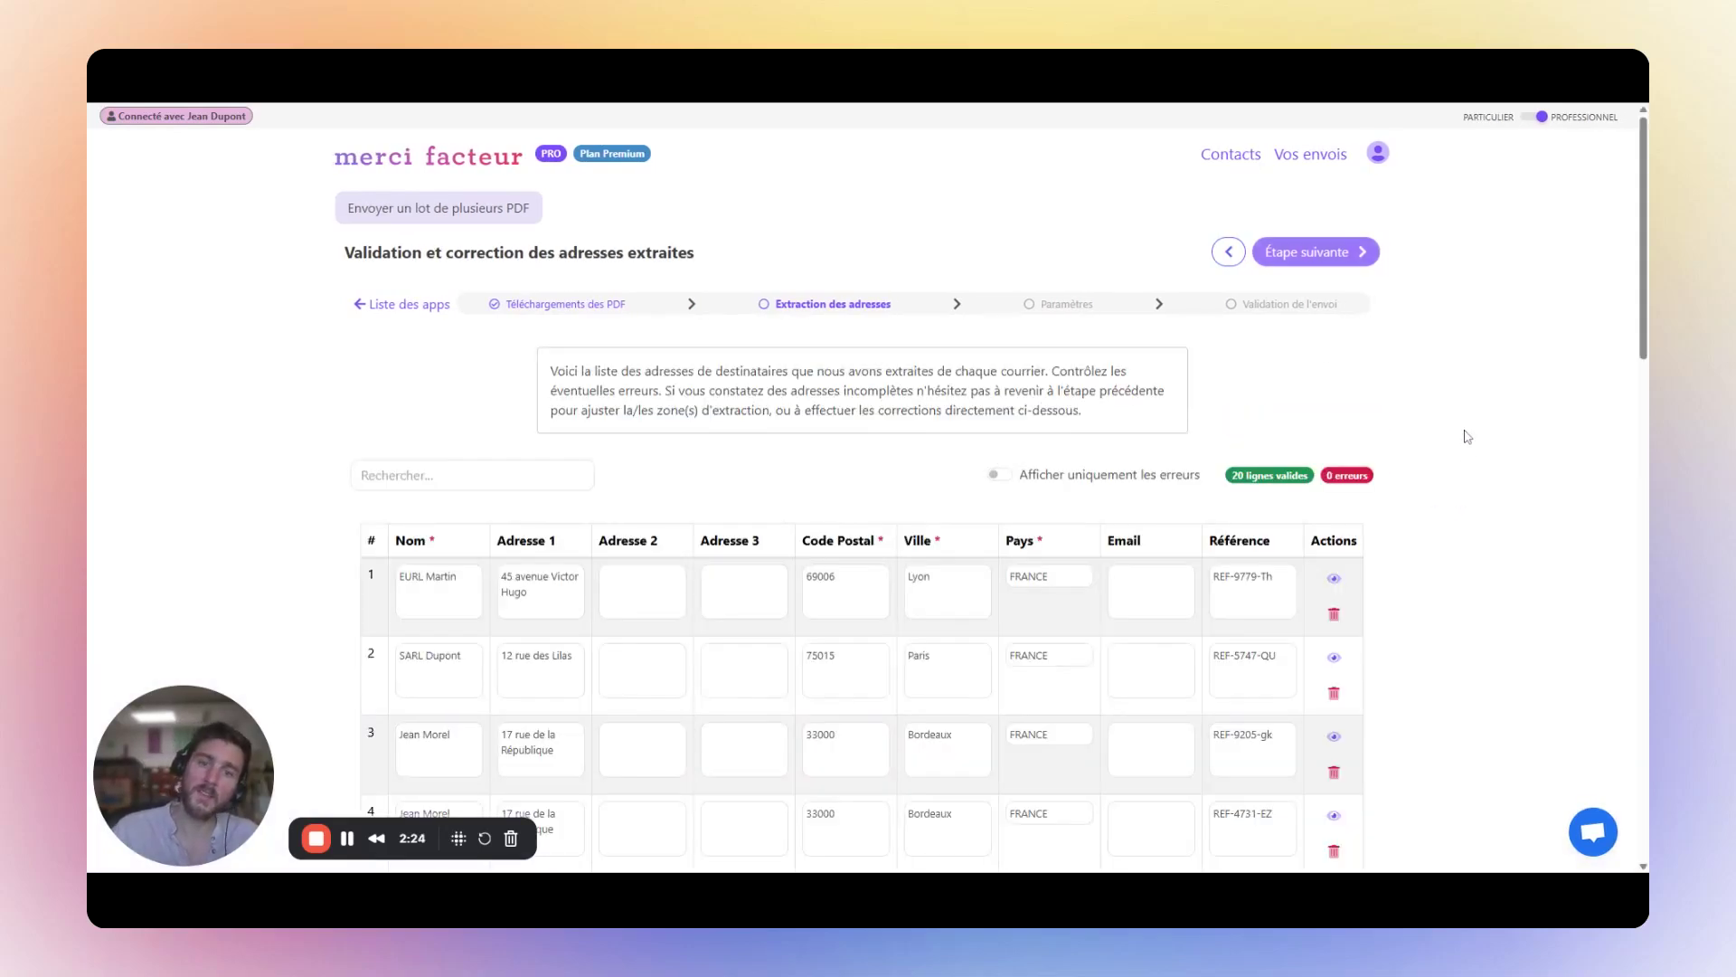
Review the extracted recipient addresses and references from the first to the last row of the table
{"action": "scroll", "coordinate": [1370, 437], "scroll_direction": "down", "scroll_amount": 7}
{"action": "scroll", "coordinate": [756, 438], "scroll_direction": "down", "scroll_amount": 10}
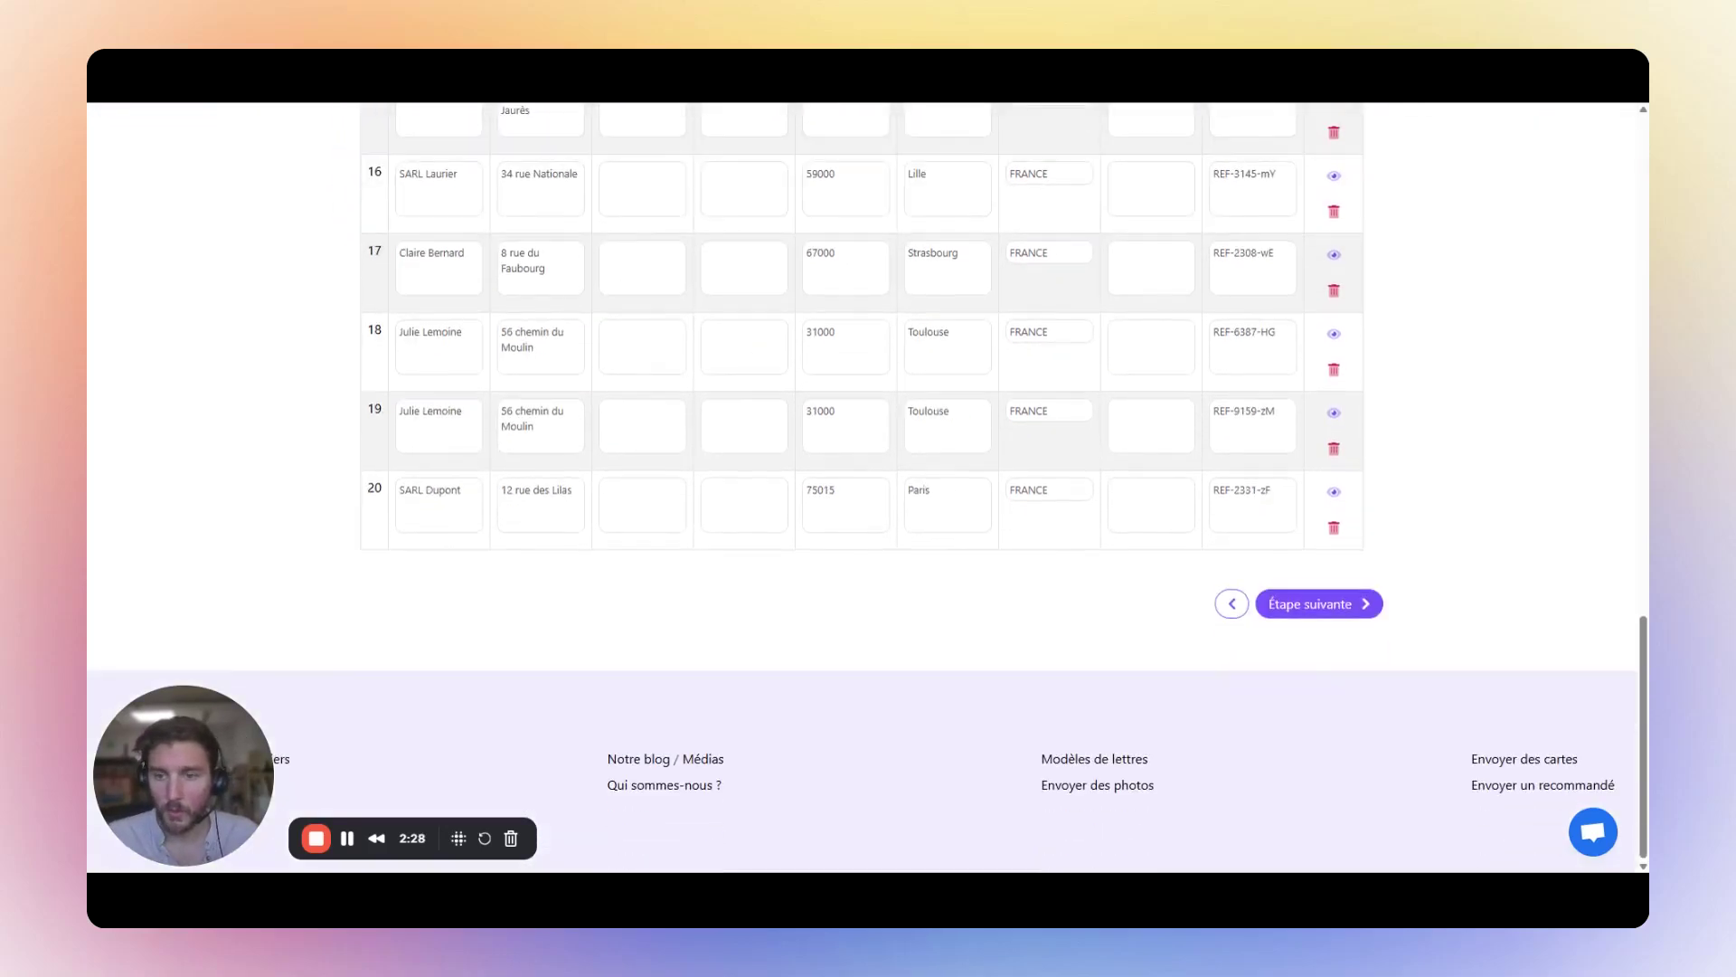
{"action": "scroll", "coordinate": [1073, 504], "scroll_direction": "up", "scroll_amount": 15}
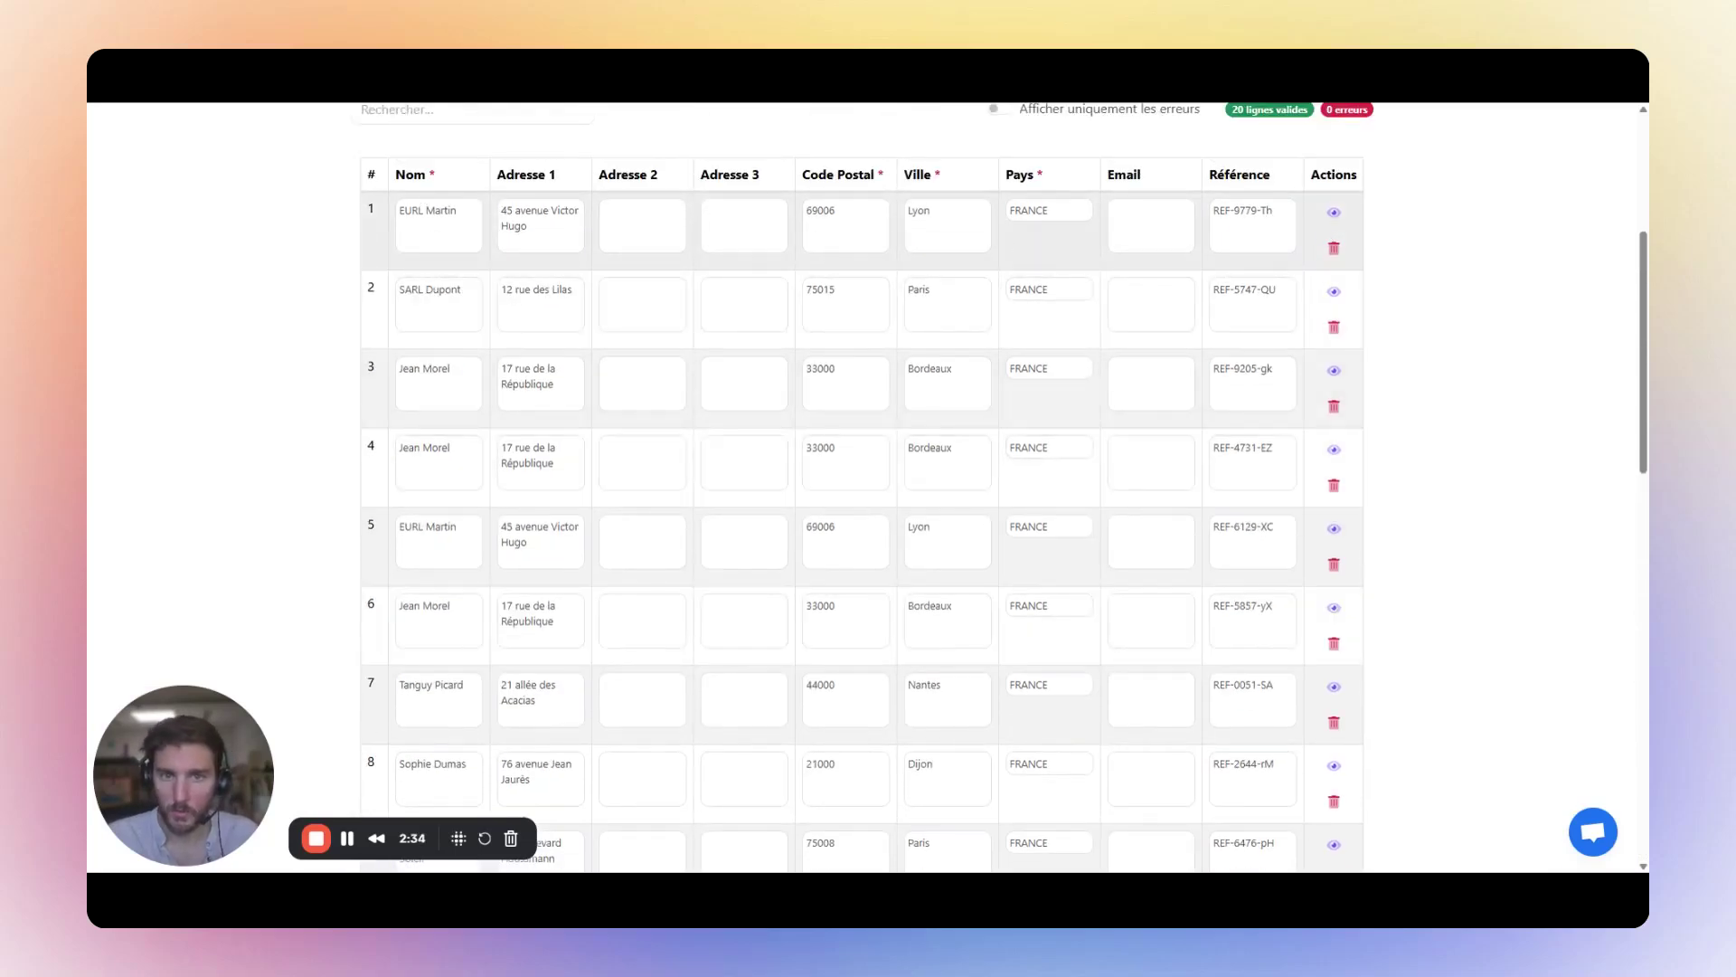
{"action": "scroll", "coordinate": [1104, 290], "scroll_direction": "up", "scroll_amount": 2}
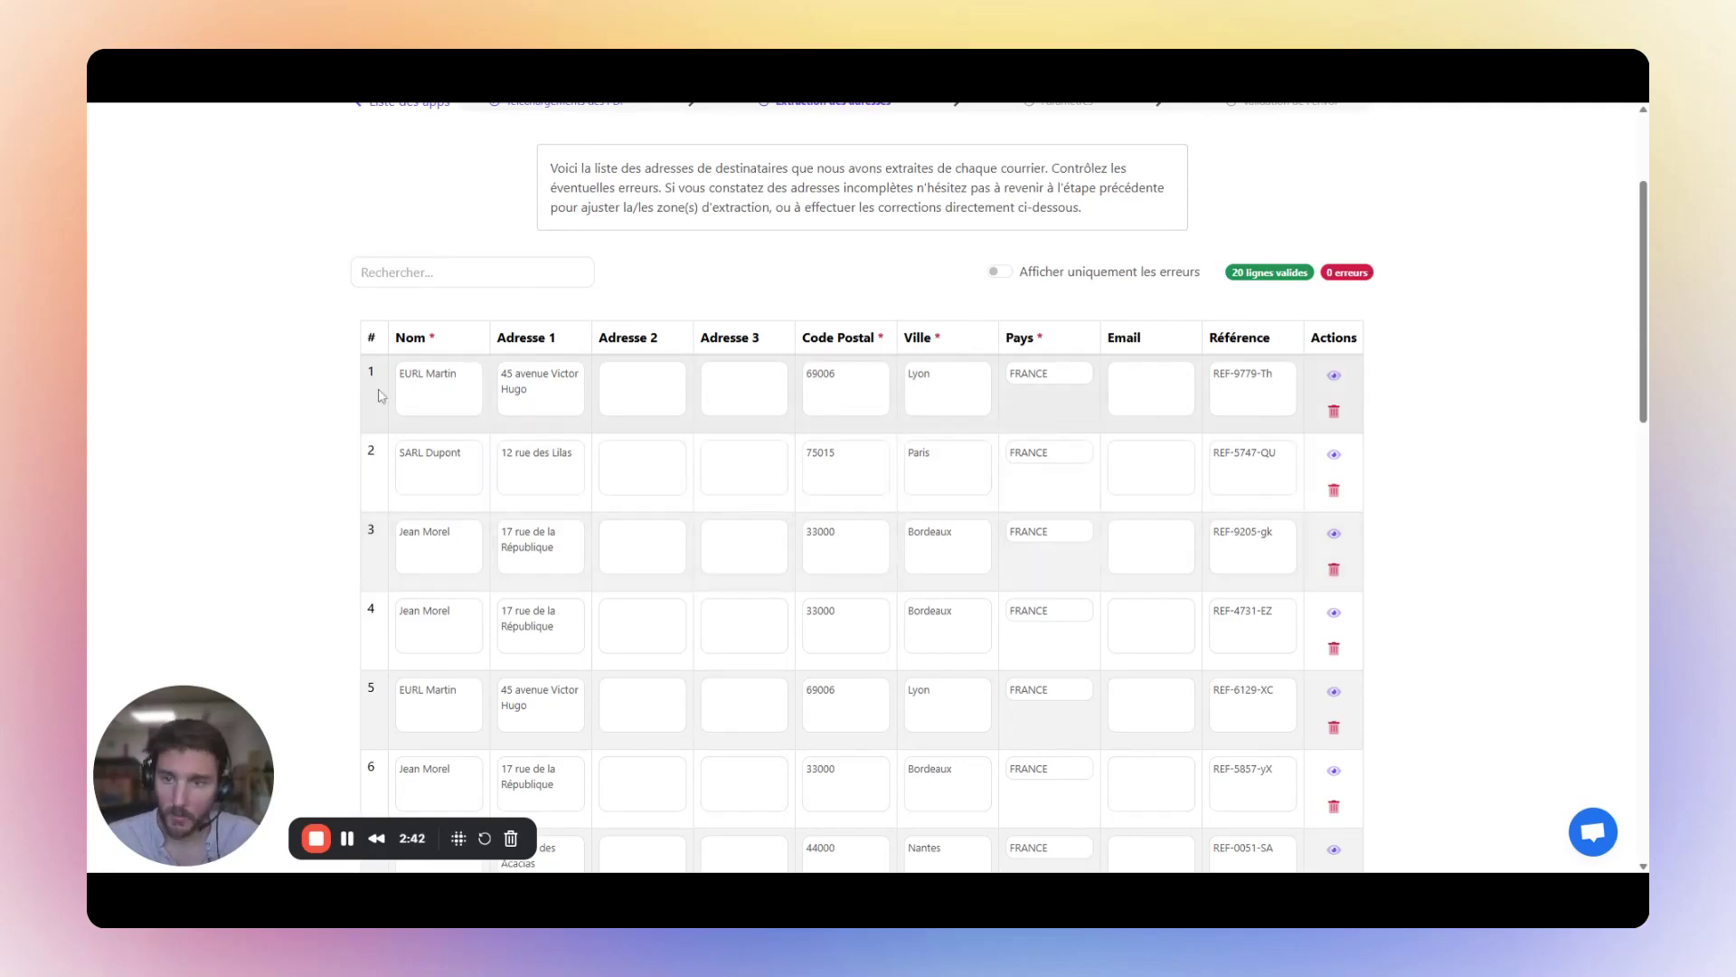
{"action": "scroll", "coordinate": [1339, 457], "scroll_direction": "up", "scroll_amount": 1}
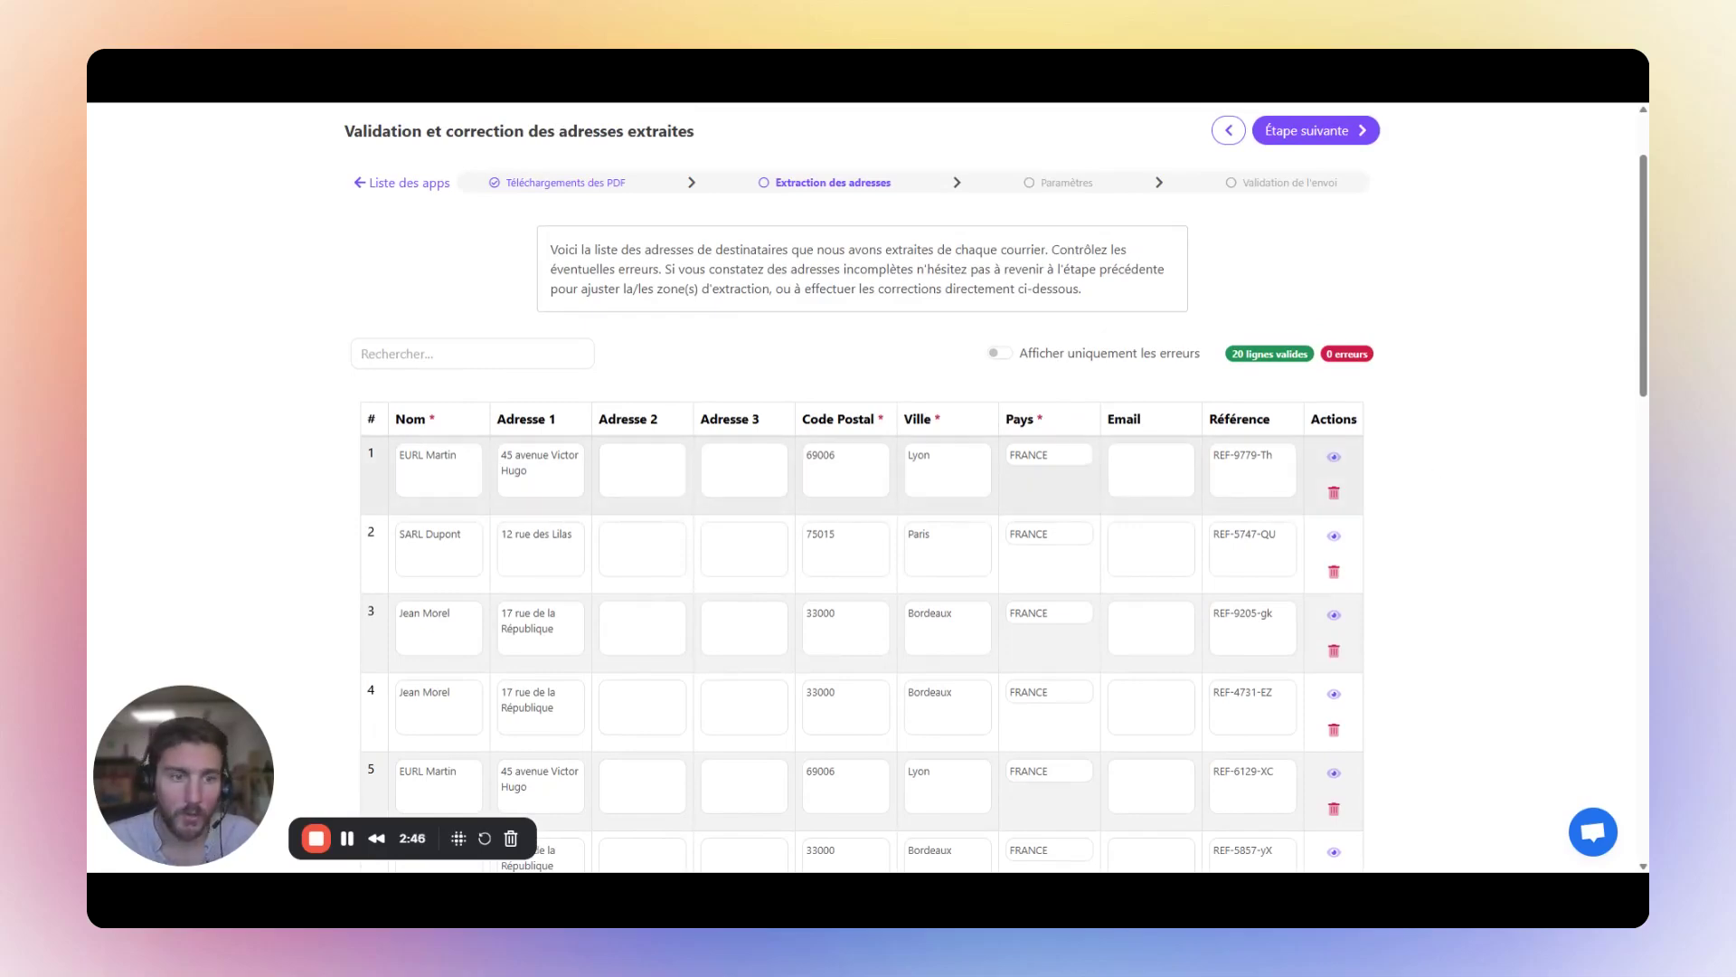
Preview the source letters of rows 2 and 9, paging through the row 2 document, and close each preview
{"action": "left_click", "coordinate": [1334, 537]}
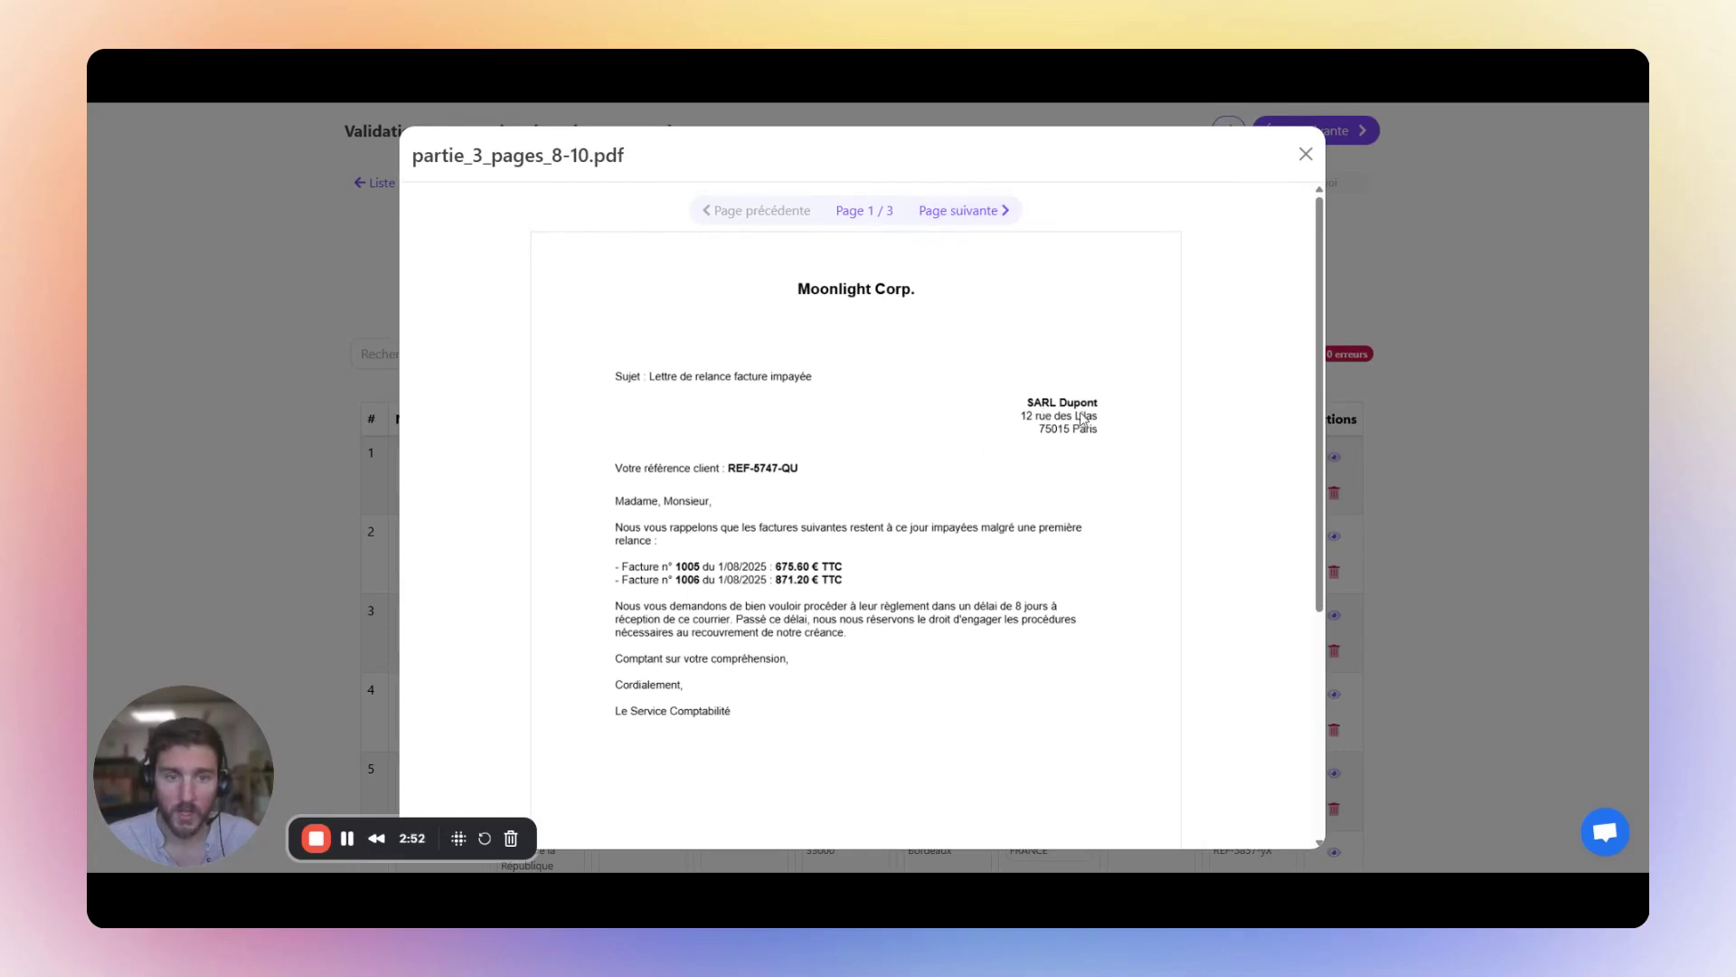
{"action": "left_click", "coordinate": [960, 210]}
{"action": "left_click", "coordinate": [960, 210]}
{"action": "left_click", "coordinate": [961, 210]}
{"action": "left_click", "coordinate": [1305, 154]}
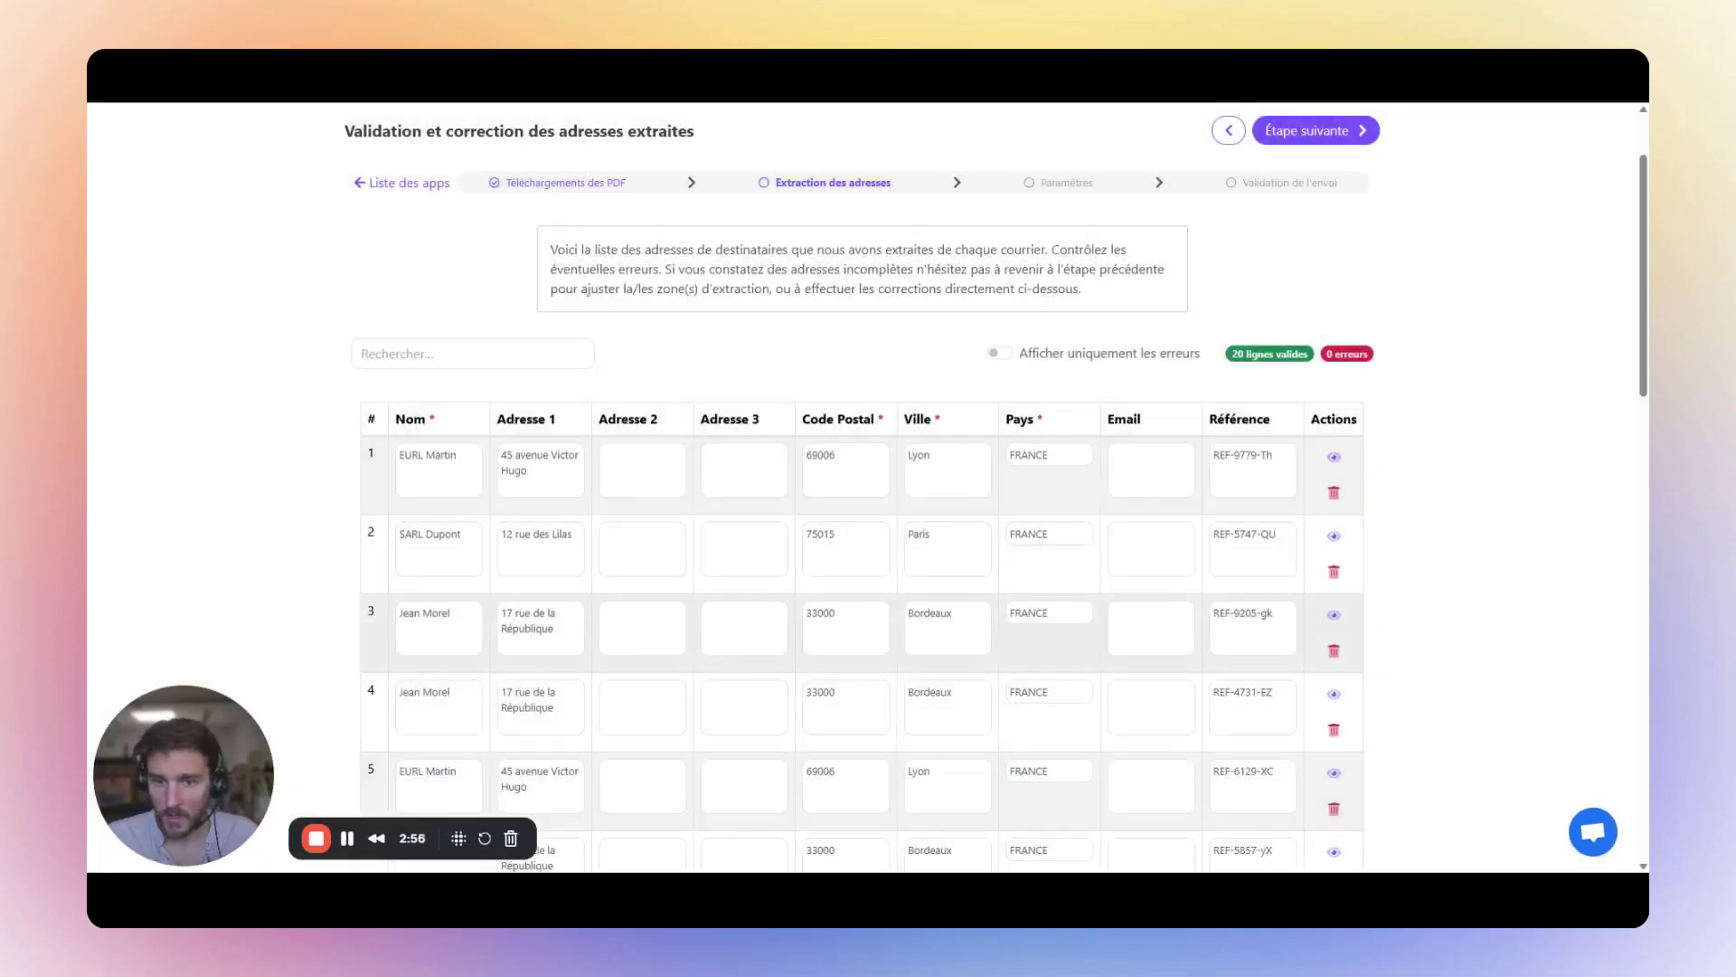
{"action": "scroll", "coordinate": [1386, 551], "scroll_direction": "down", "scroll_amount": 6}
{"action": "left_click", "coordinate": [1334, 601]}
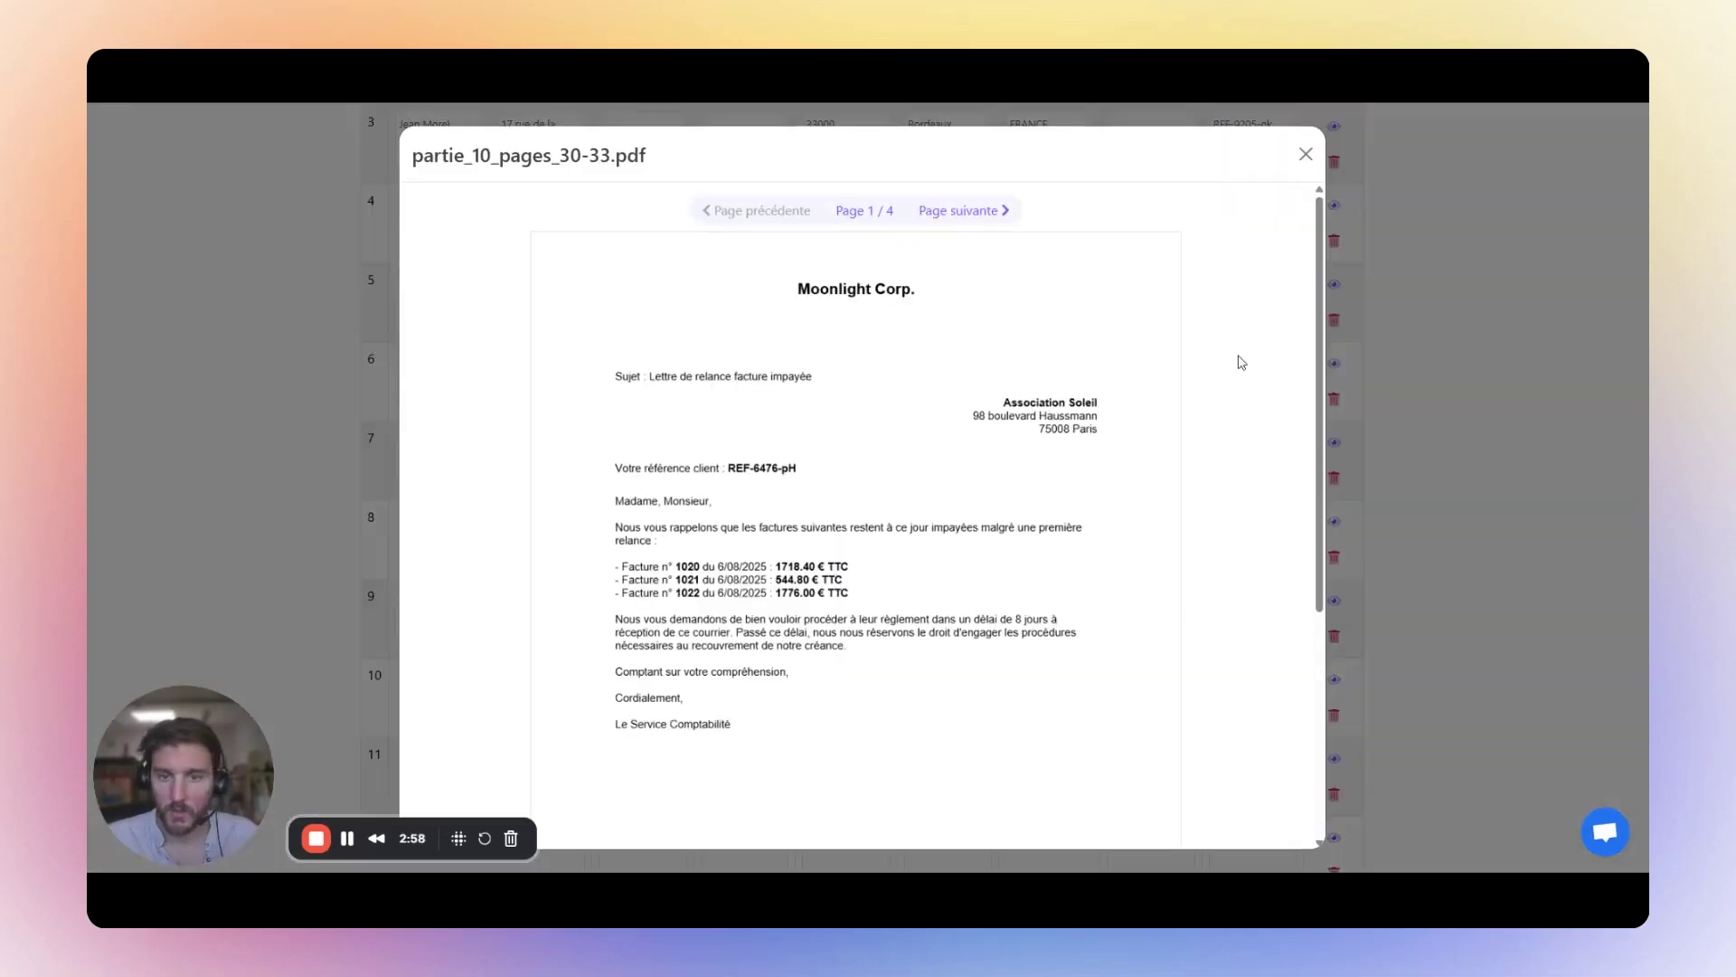
{"action": "left_click", "coordinate": [1302, 154]}
{"action": "scroll", "coordinate": [480, 474], "scroll_direction": "up", "scroll_amount": 6}
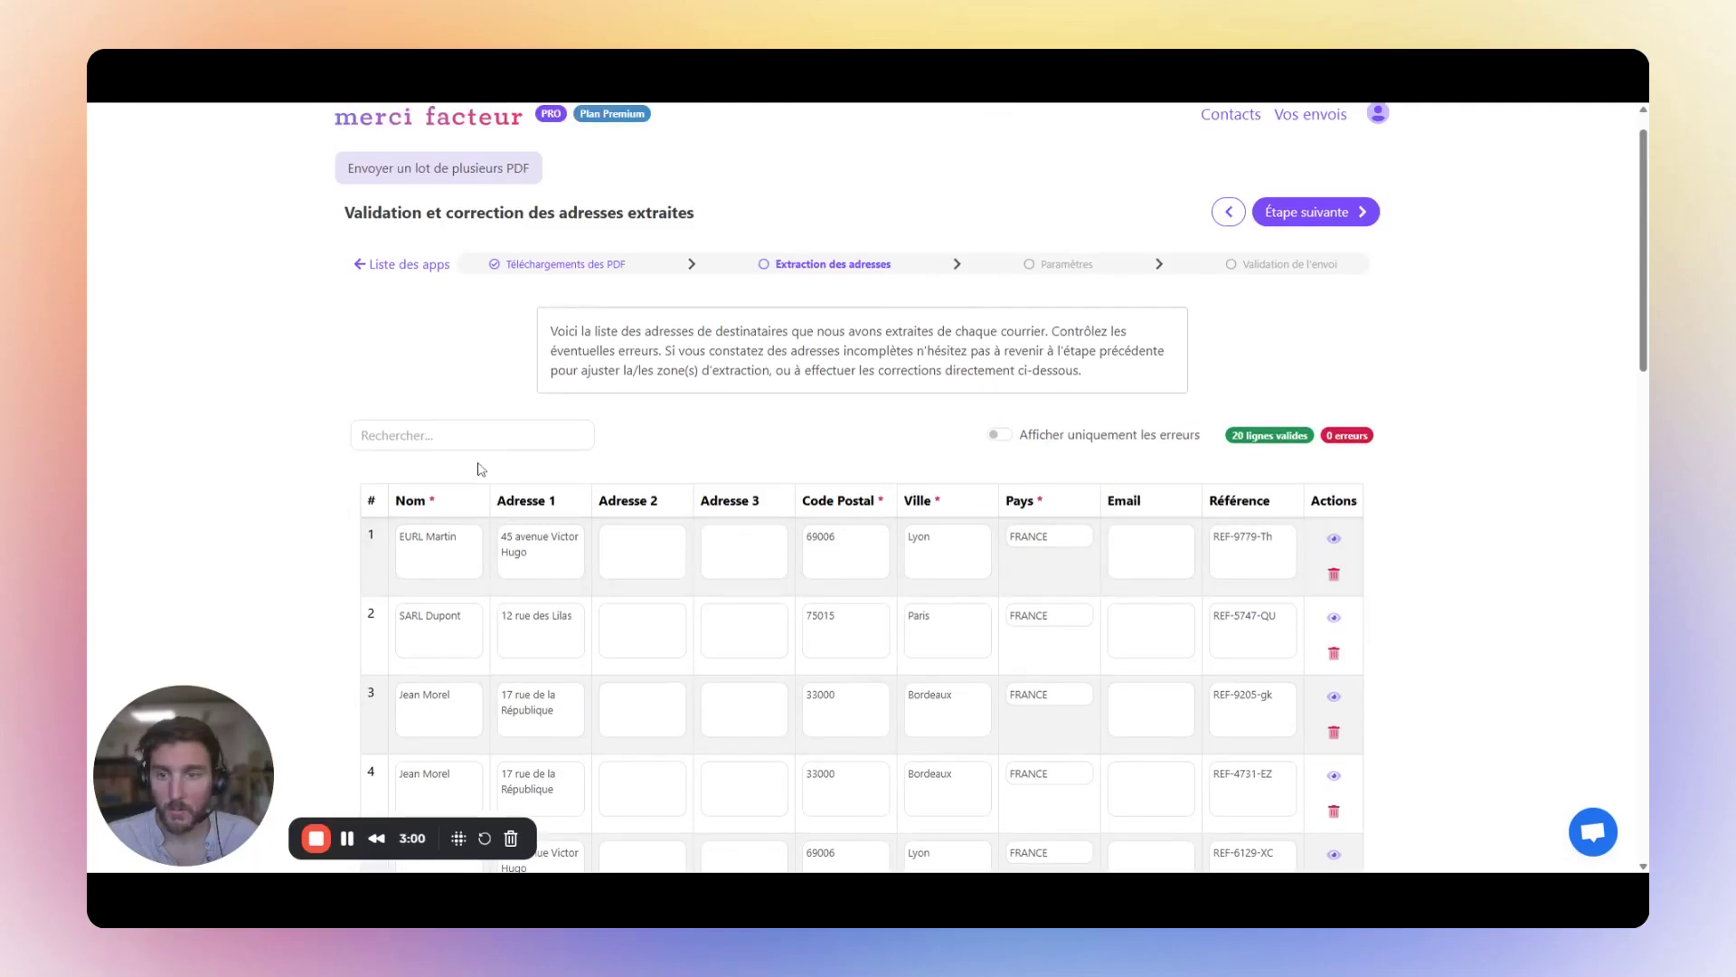
Filter the address table by the recipient surname copied from row 5, and clear the search
{"action": "left_click", "coordinate": [472, 435]}
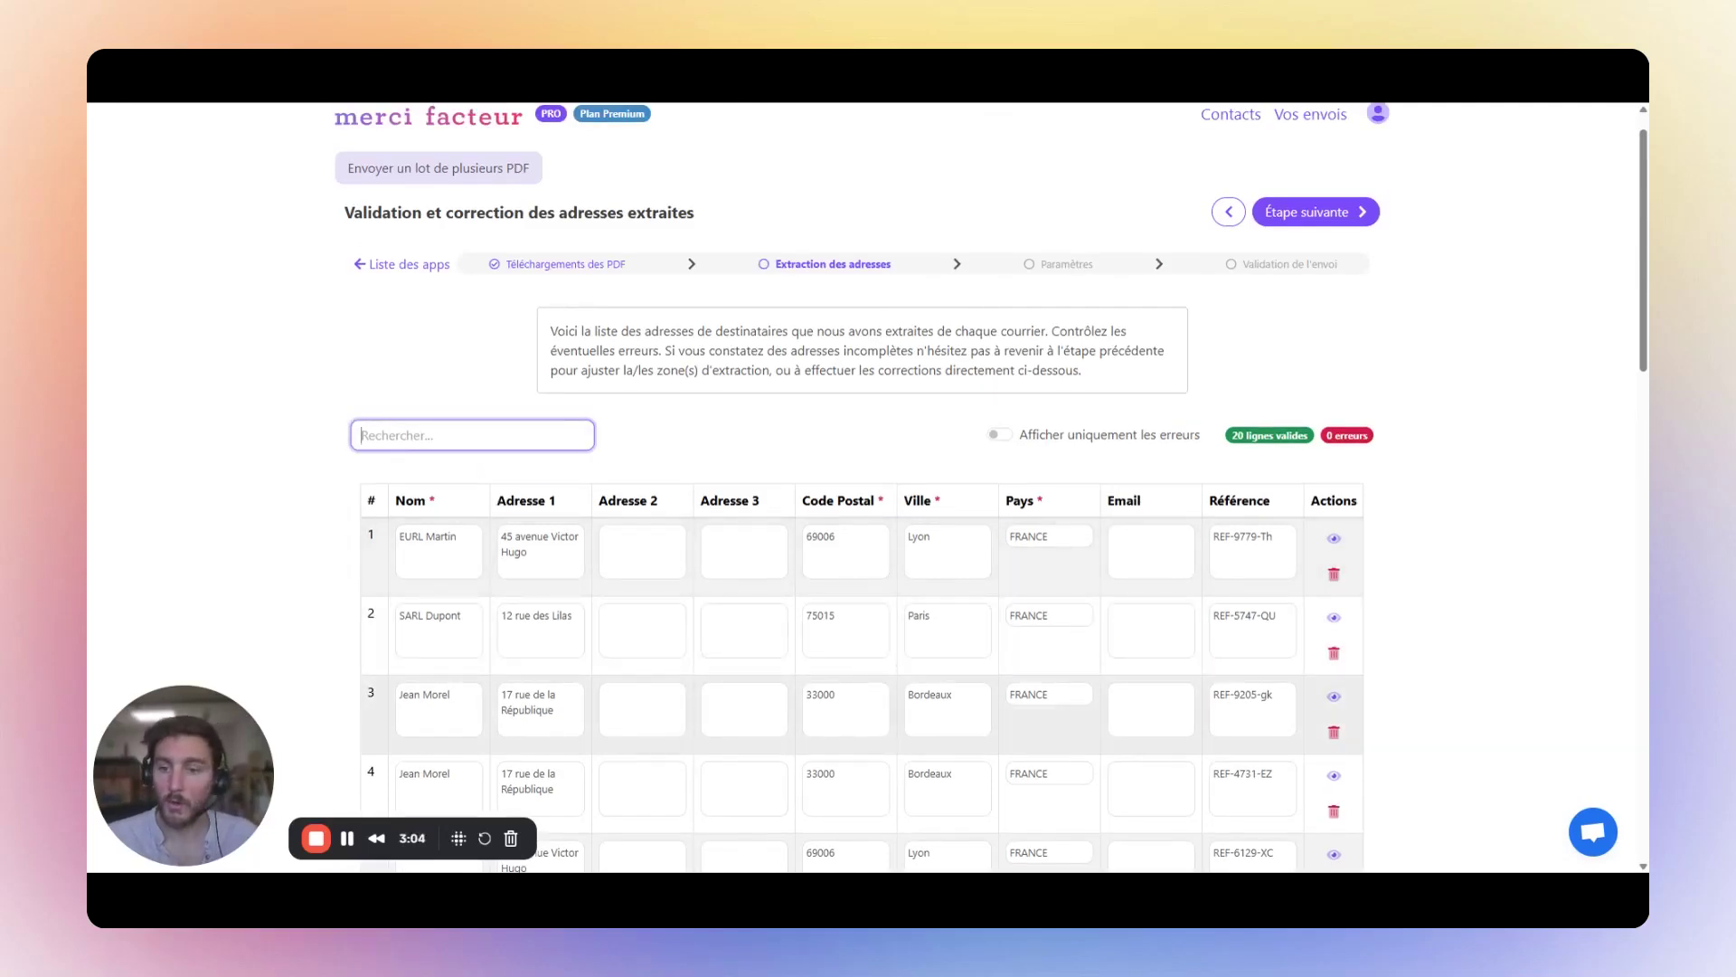
{"action": "scroll", "coordinate": [464, 578], "scroll_direction": "down", "scroll_amount": 3}
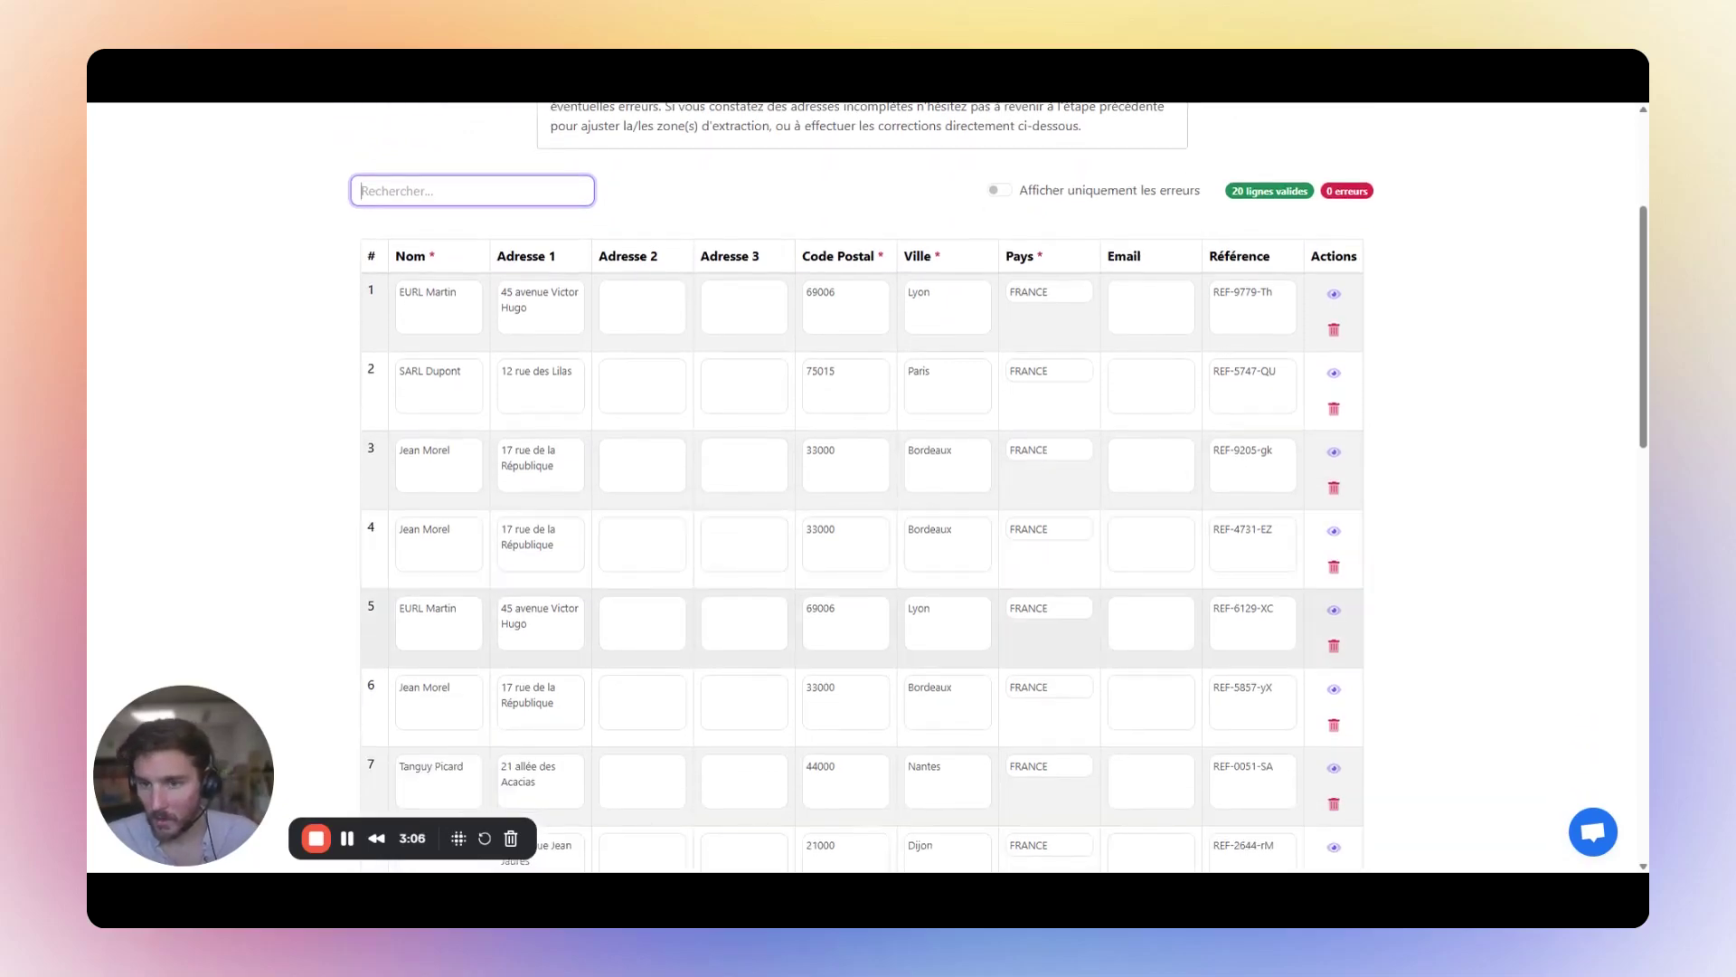
{"action": "double_click", "coordinate": [441, 608]}
{"action": "key", "text": "ctrl+c"}
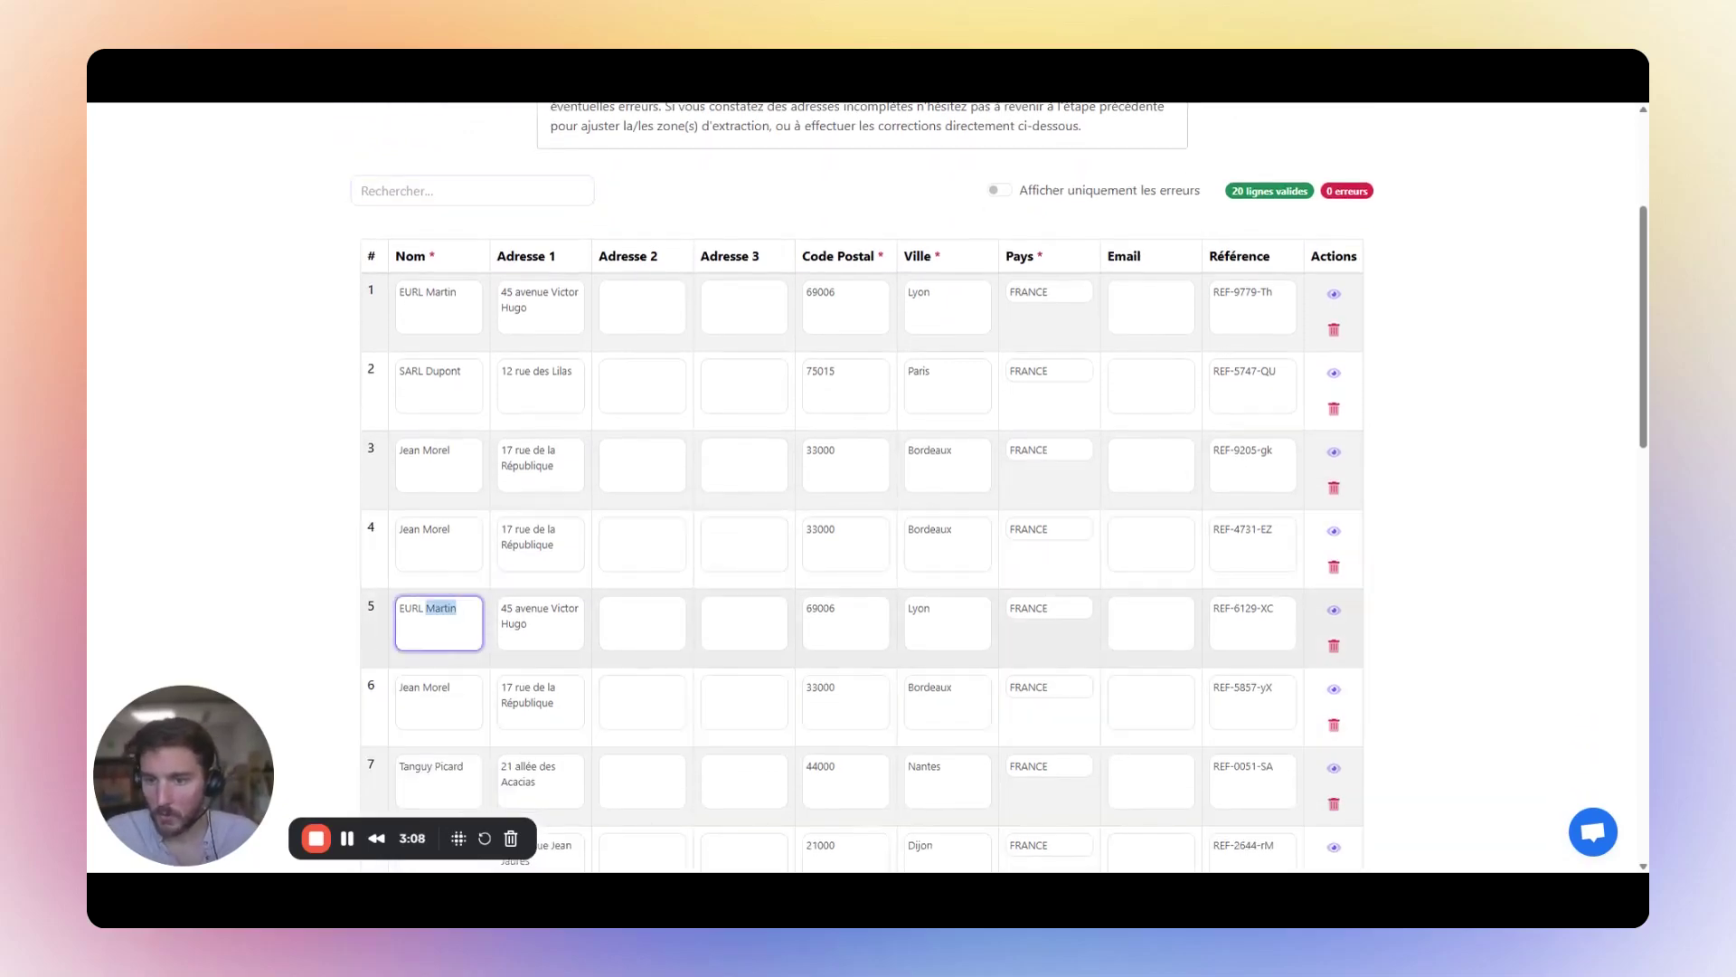
{"action": "scroll", "coordinate": [457, 655], "scroll_direction": "up", "scroll_amount": 3}
{"action": "left_click", "coordinate": [470, 475]}
{"action": "key", "text": "ctrl+v"}
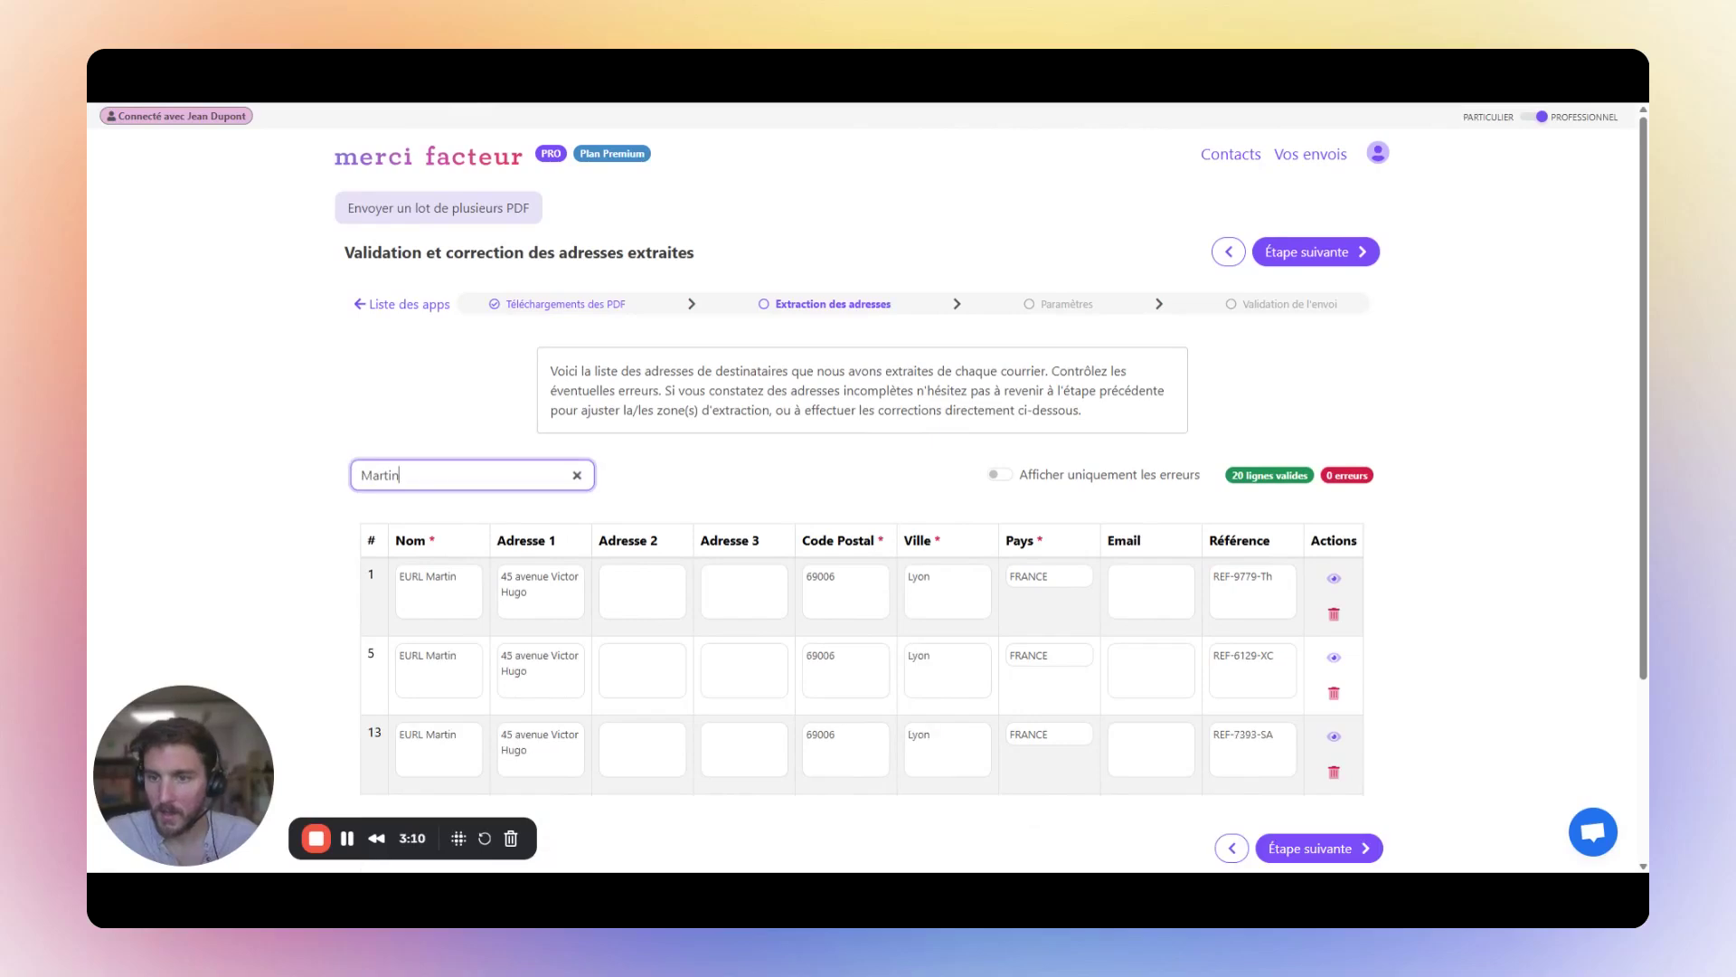
{"action": "scroll", "coordinate": [470, 475], "scroll_direction": "down", "scroll_amount": 1}
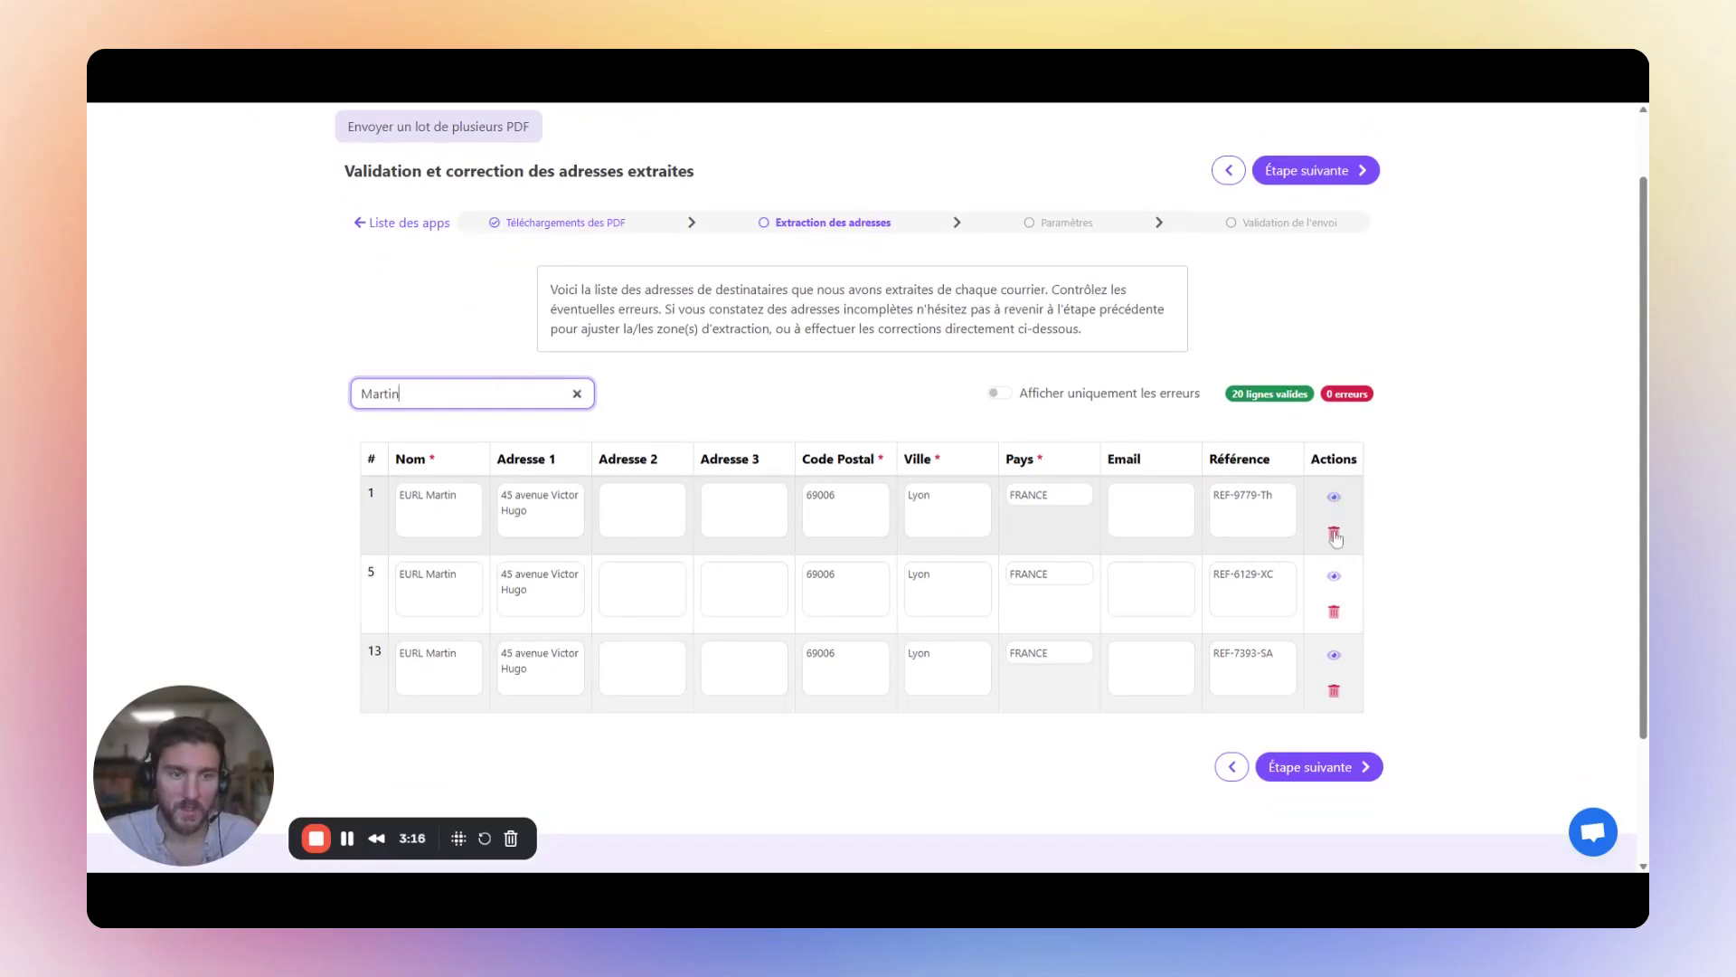
{"action": "left_click", "coordinate": [577, 395]}
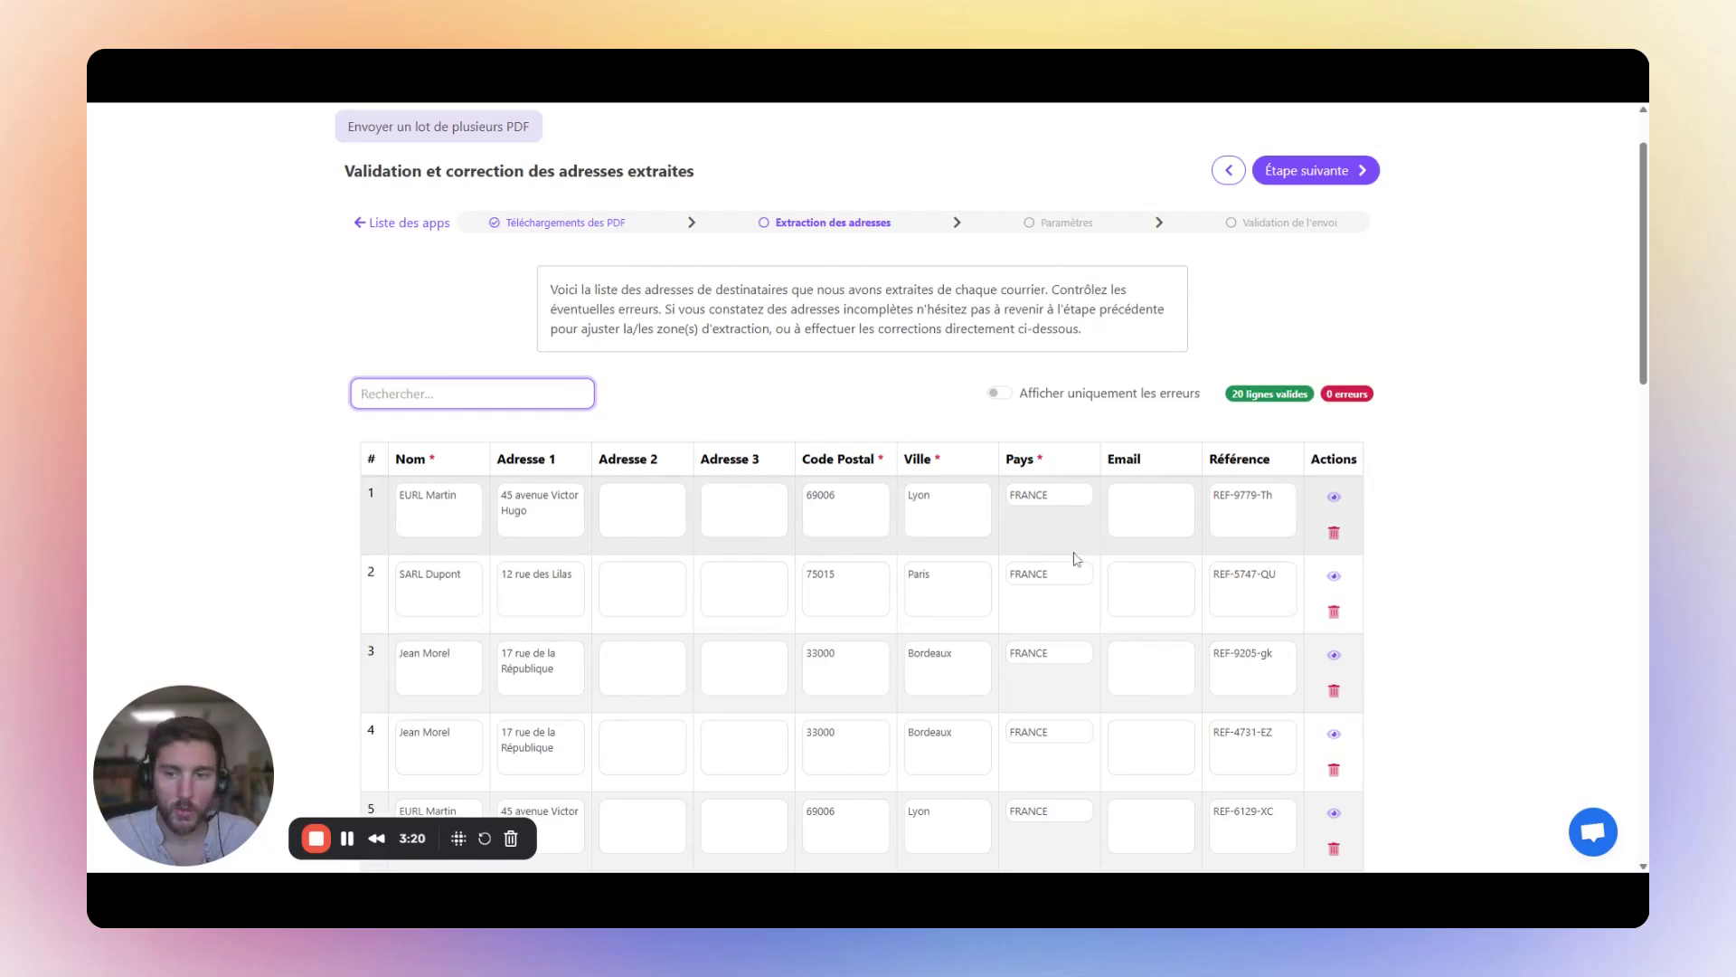
Continue from address validation to the sending parameters and name the mailing "Relance T4 2025"
{"action": "left_click", "coordinate": [1325, 172]}
{"action": "left_click", "coordinate": [1001, 381]}
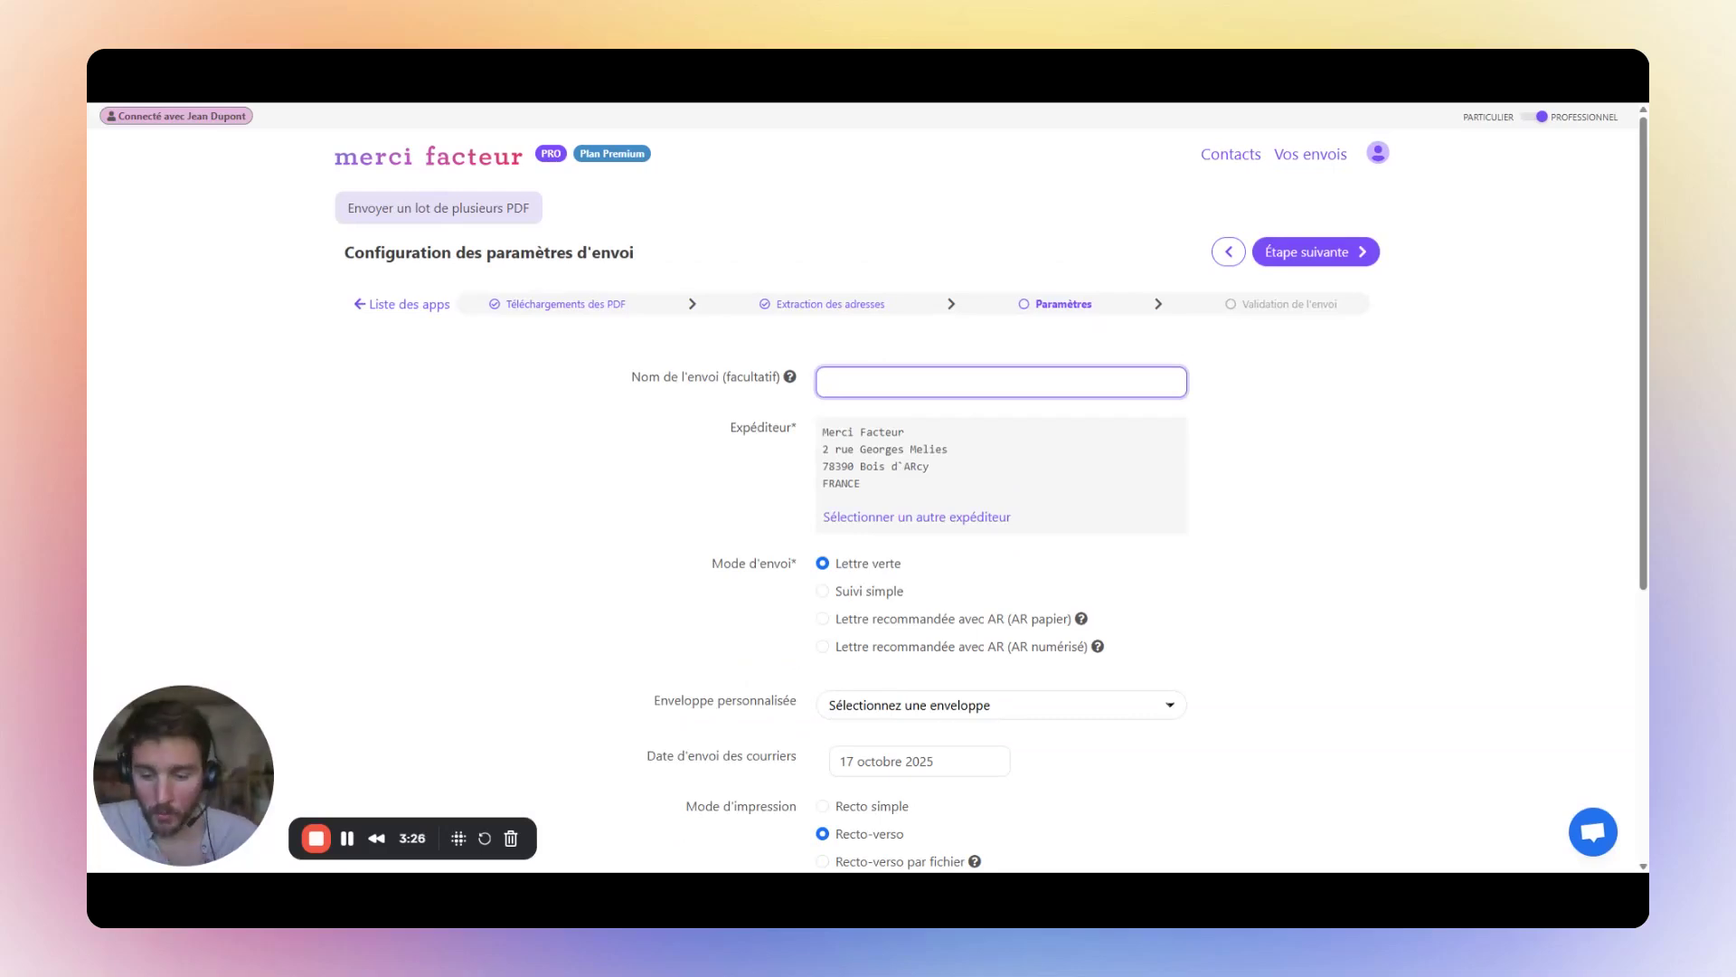
{"action": "type", "text": "Relanc"}
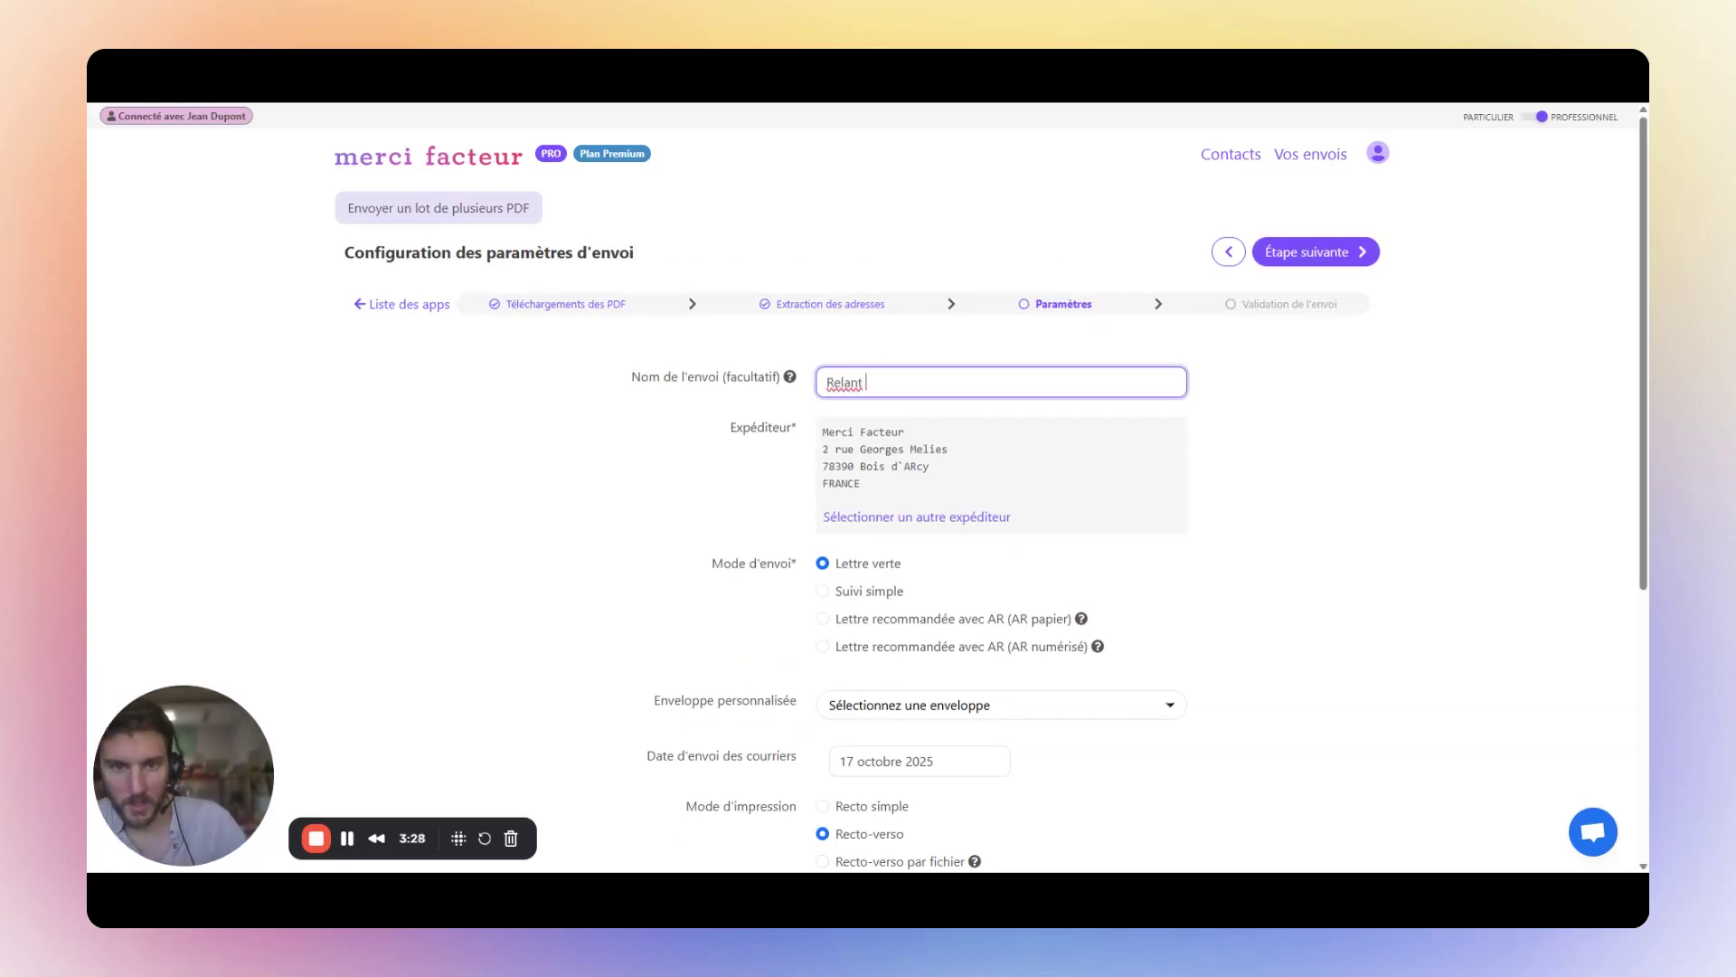
{"action": "type", "text": "T4 2025"}
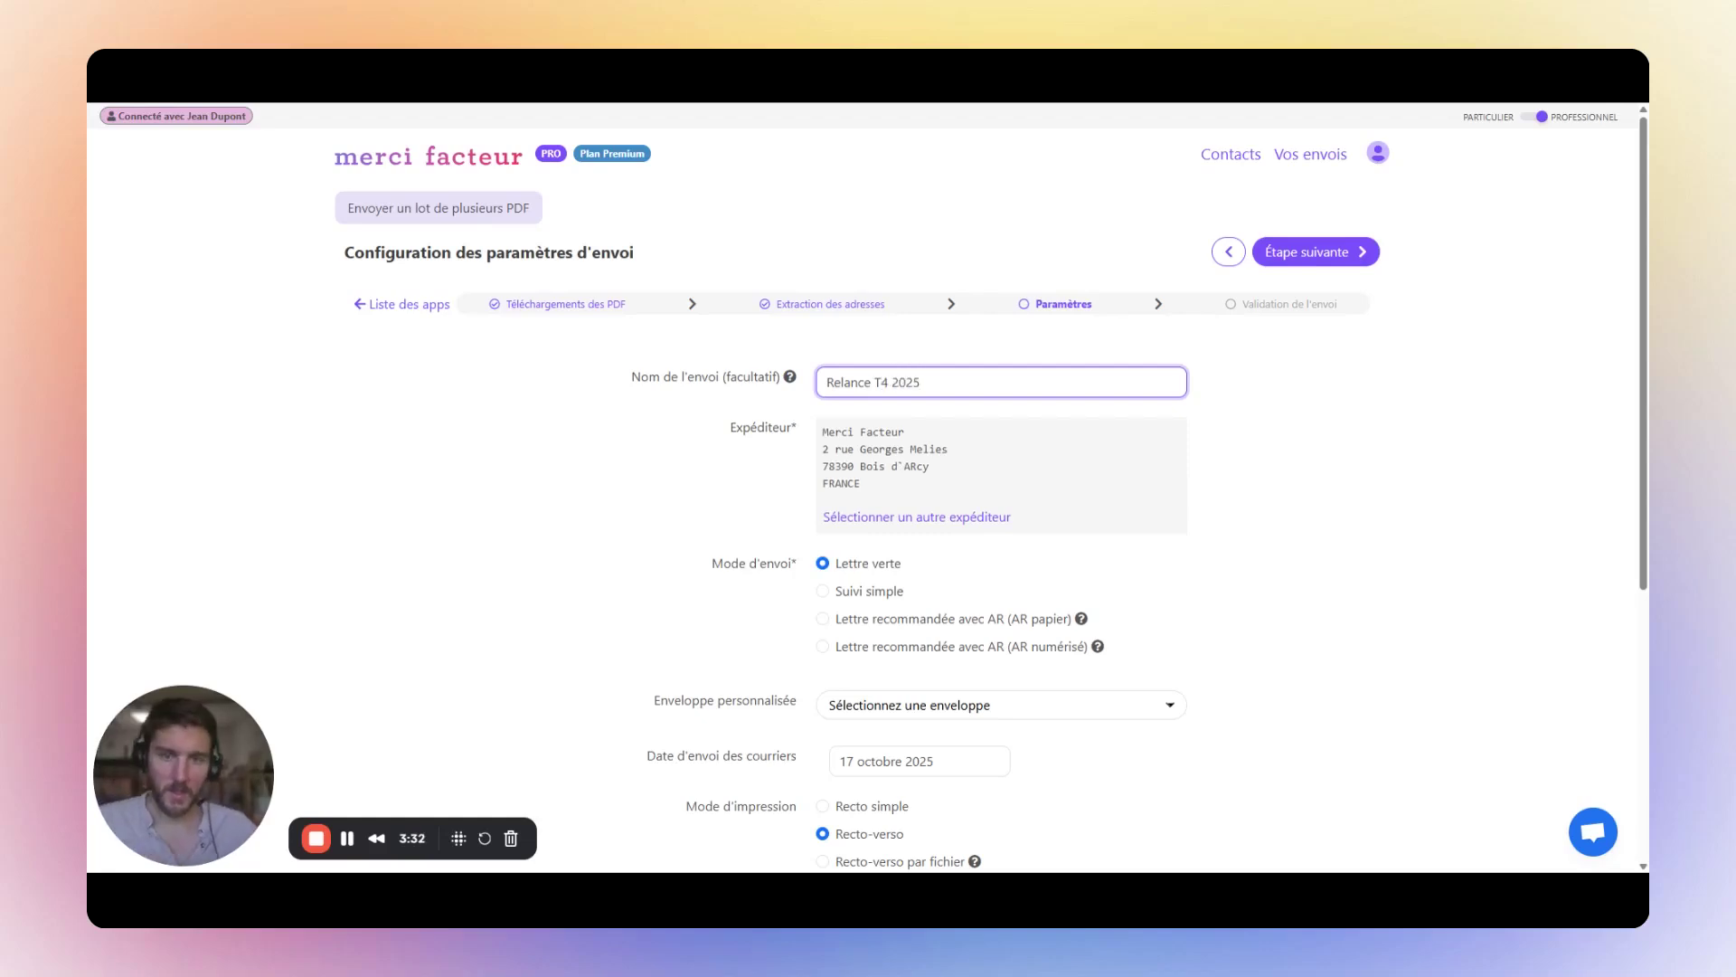
Set the letters to print in colour ("Couleur") and continue to the mailing summary
{"action": "scroll", "coordinate": [892, 480], "scroll_direction": "down", "scroll_amount": 2}
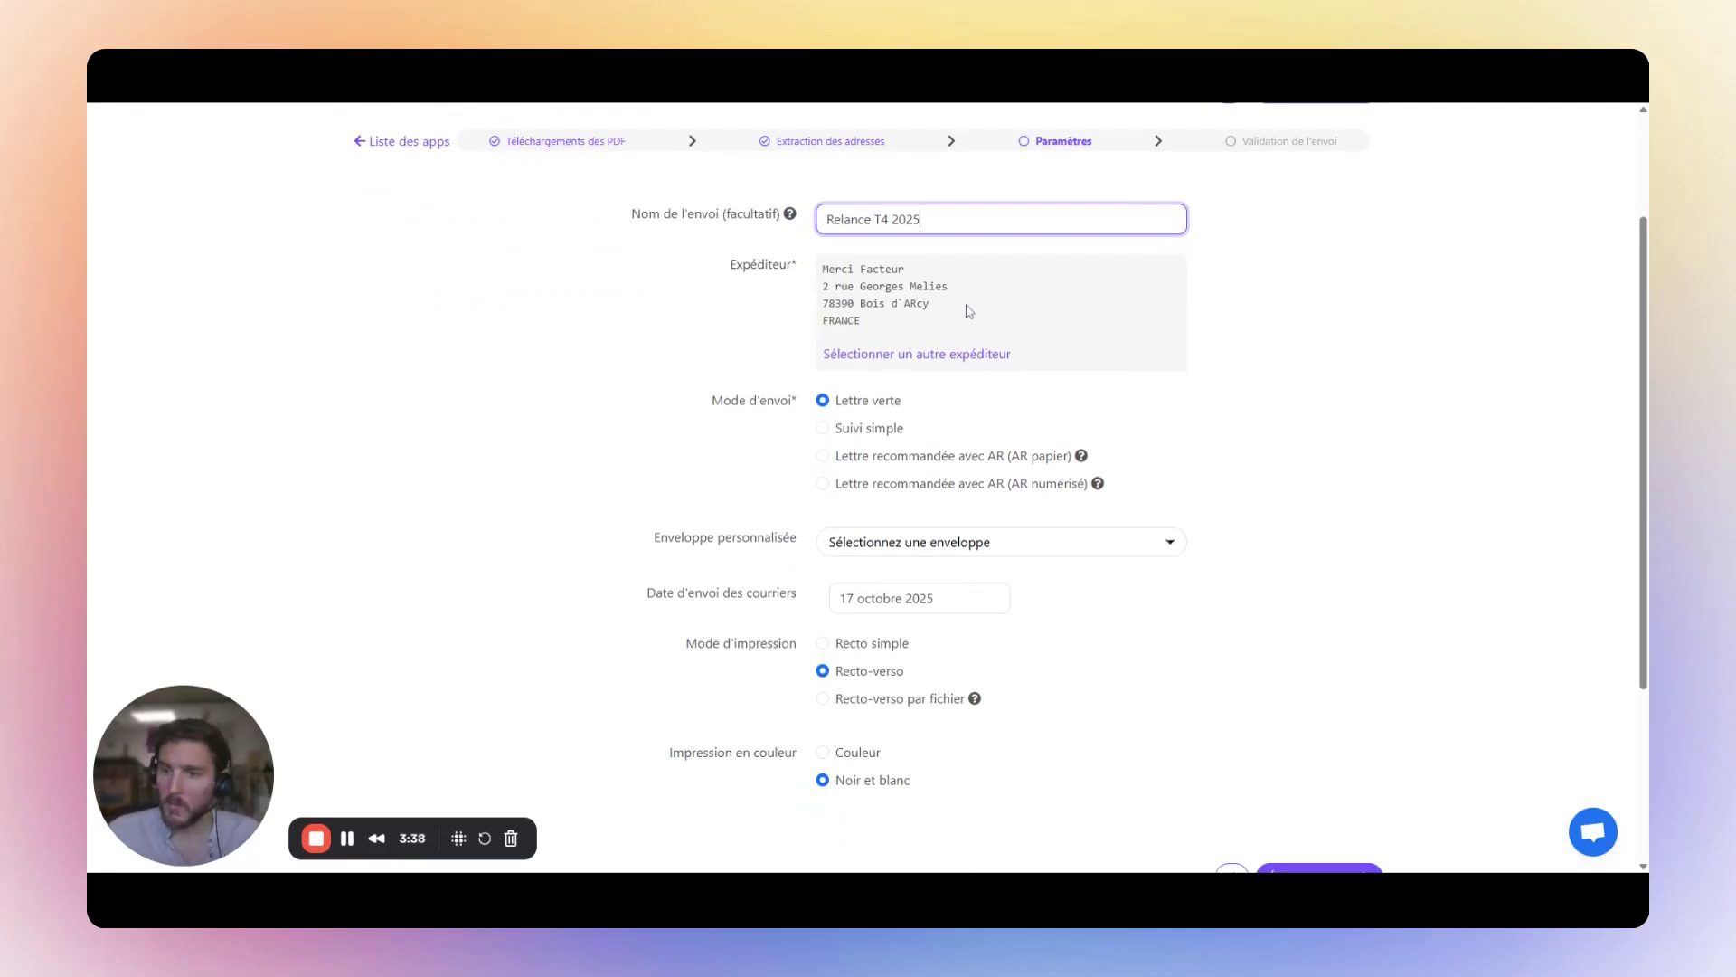
{"action": "scroll", "coordinate": [1181, 412], "scroll_direction": "up", "scroll_amount": 2}
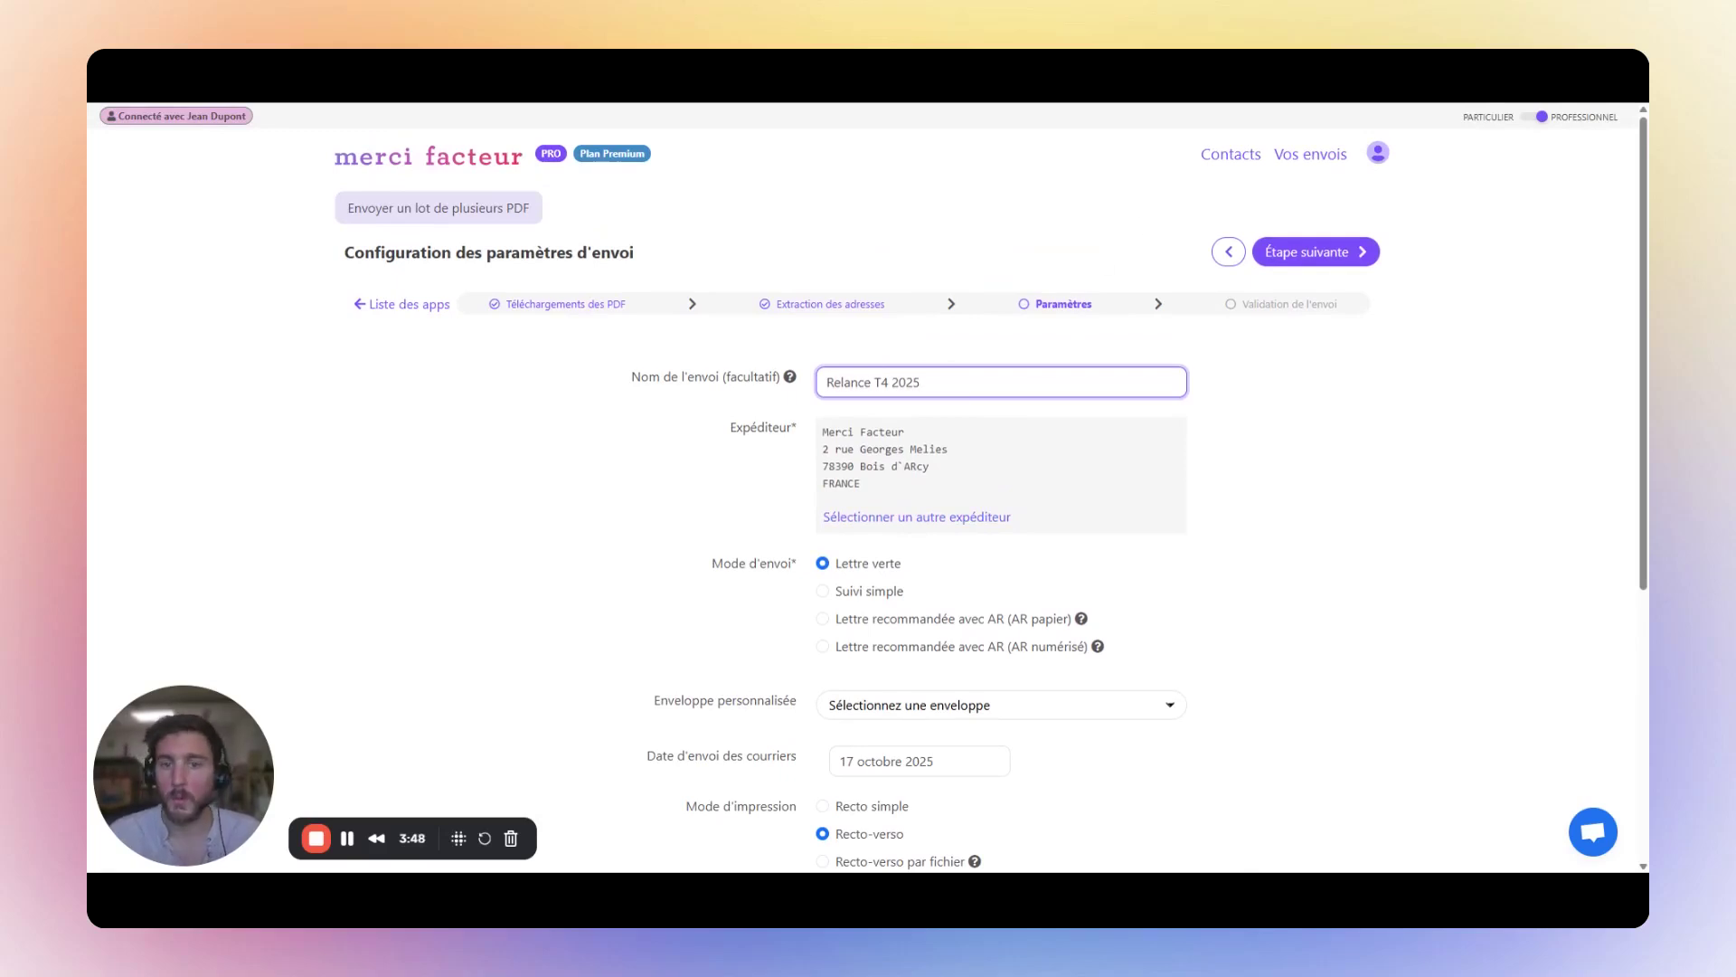
{"action": "scroll", "coordinate": [949, 493], "scroll_direction": "down", "scroll_amount": 2}
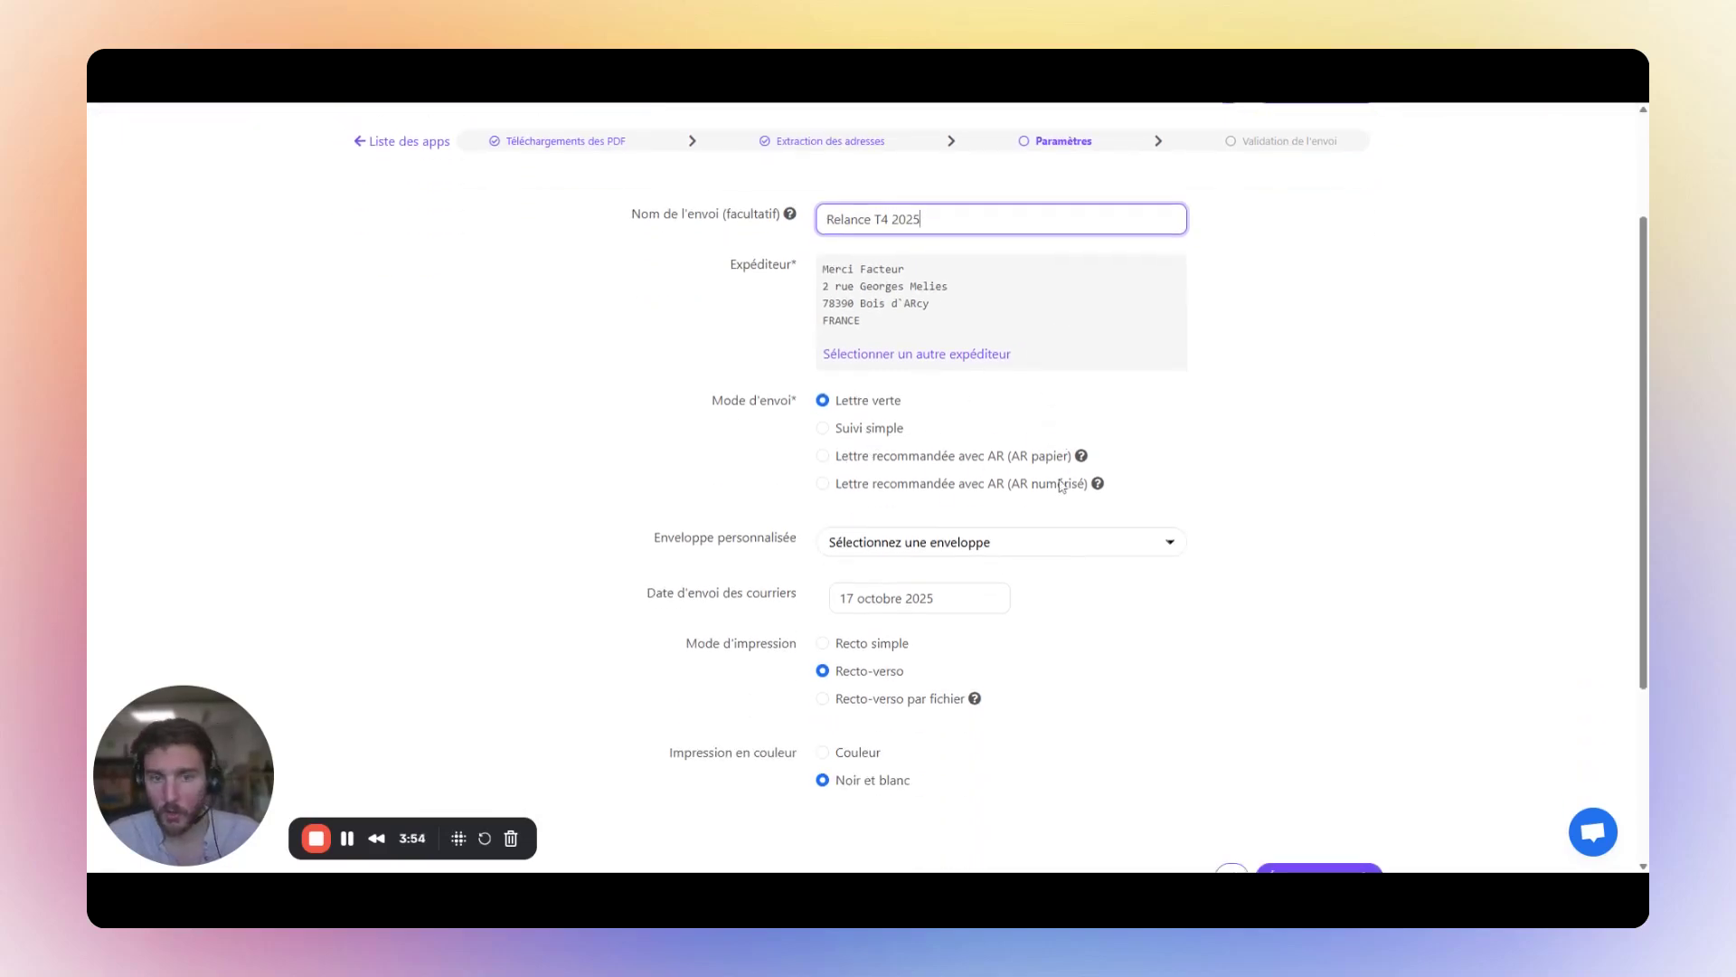
{"action": "scroll", "coordinate": [936, 472], "scroll_direction": "down", "scroll_amount": 1}
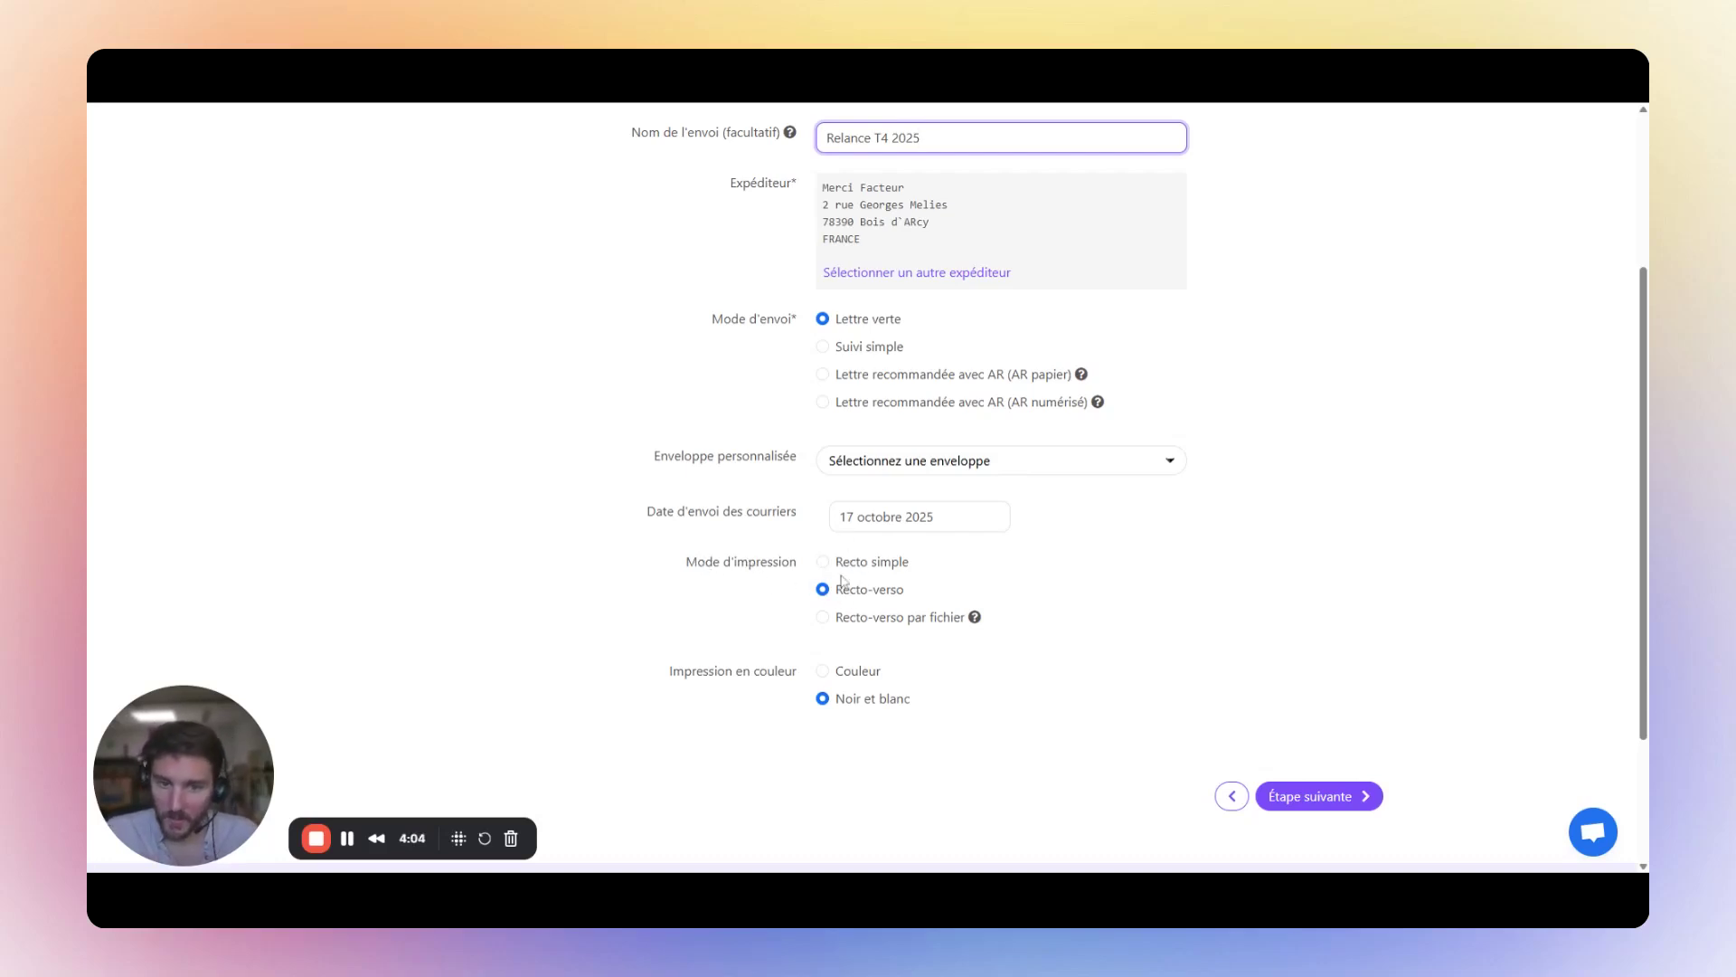
{"action": "left_click", "coordinate": [822, 671]}
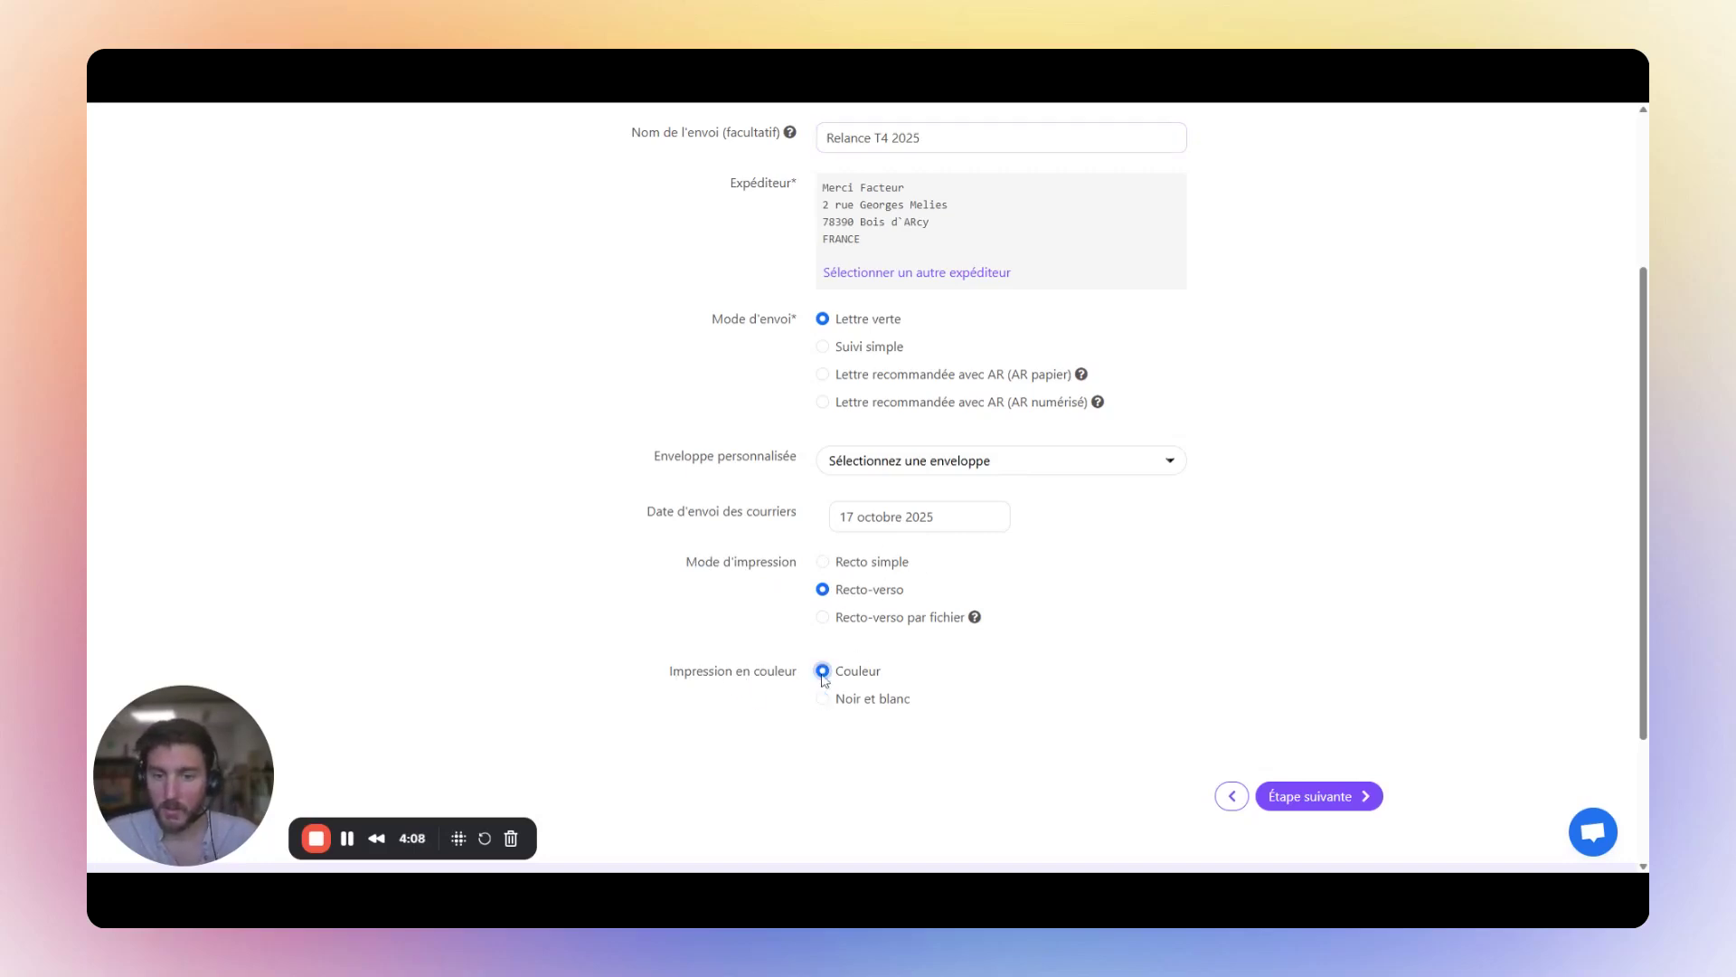
{"action": "left_click", "coordinate": [823, 701]}
{"action": "left_click", "coordinate": [824, 669]}
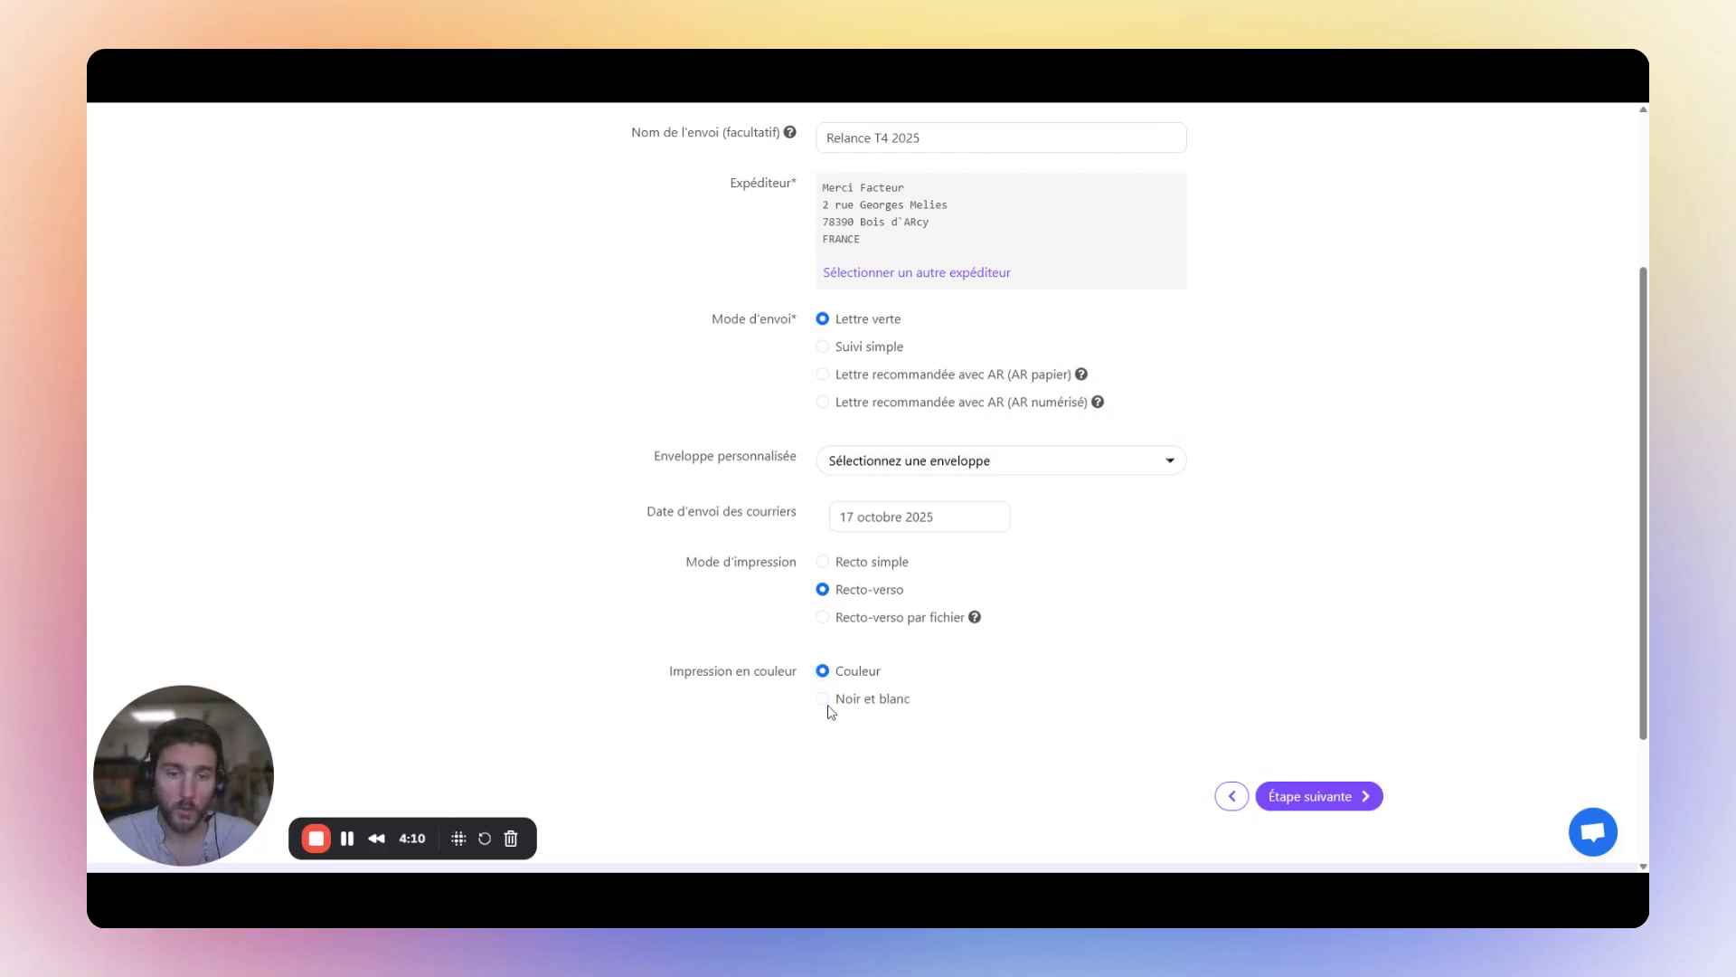
{"action": "left_click", "coordinate": [823, 698]}
{"action": "left_click", "coordinate": [824, 670]}
{"action": "scroll", "coordinate": [1330, 388], "scroll_direction": "up", "scroll_amount": 3}
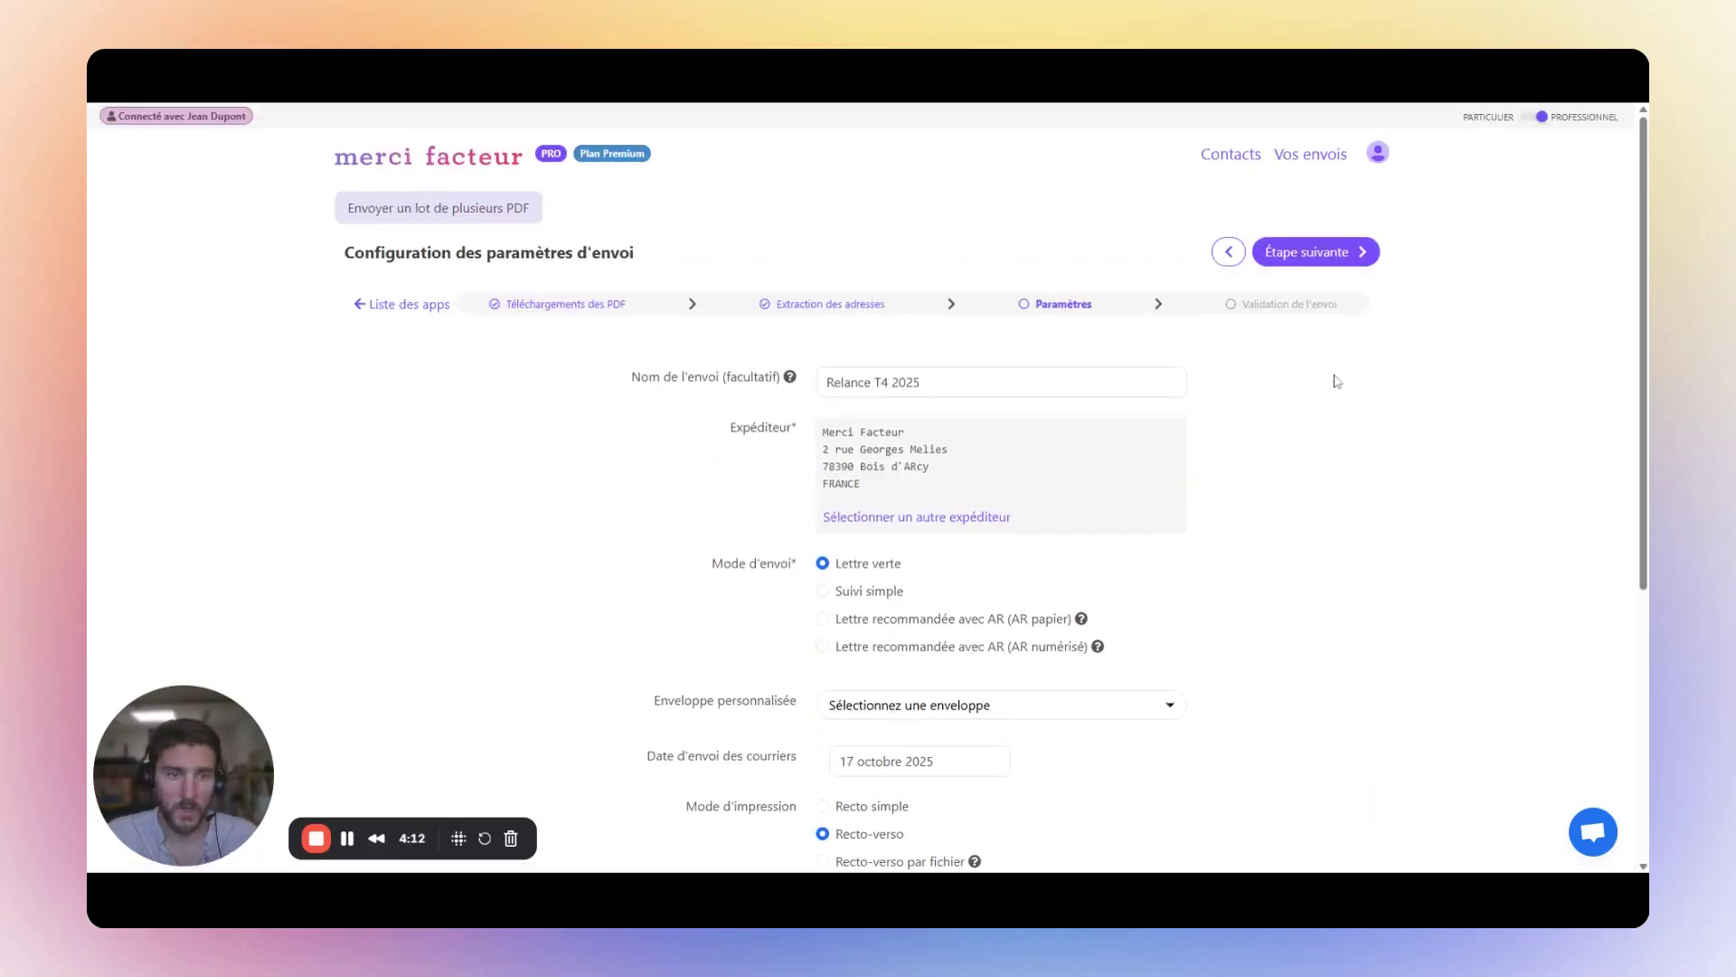
{"action": "left_click", "coordinate": [1337, 257]}
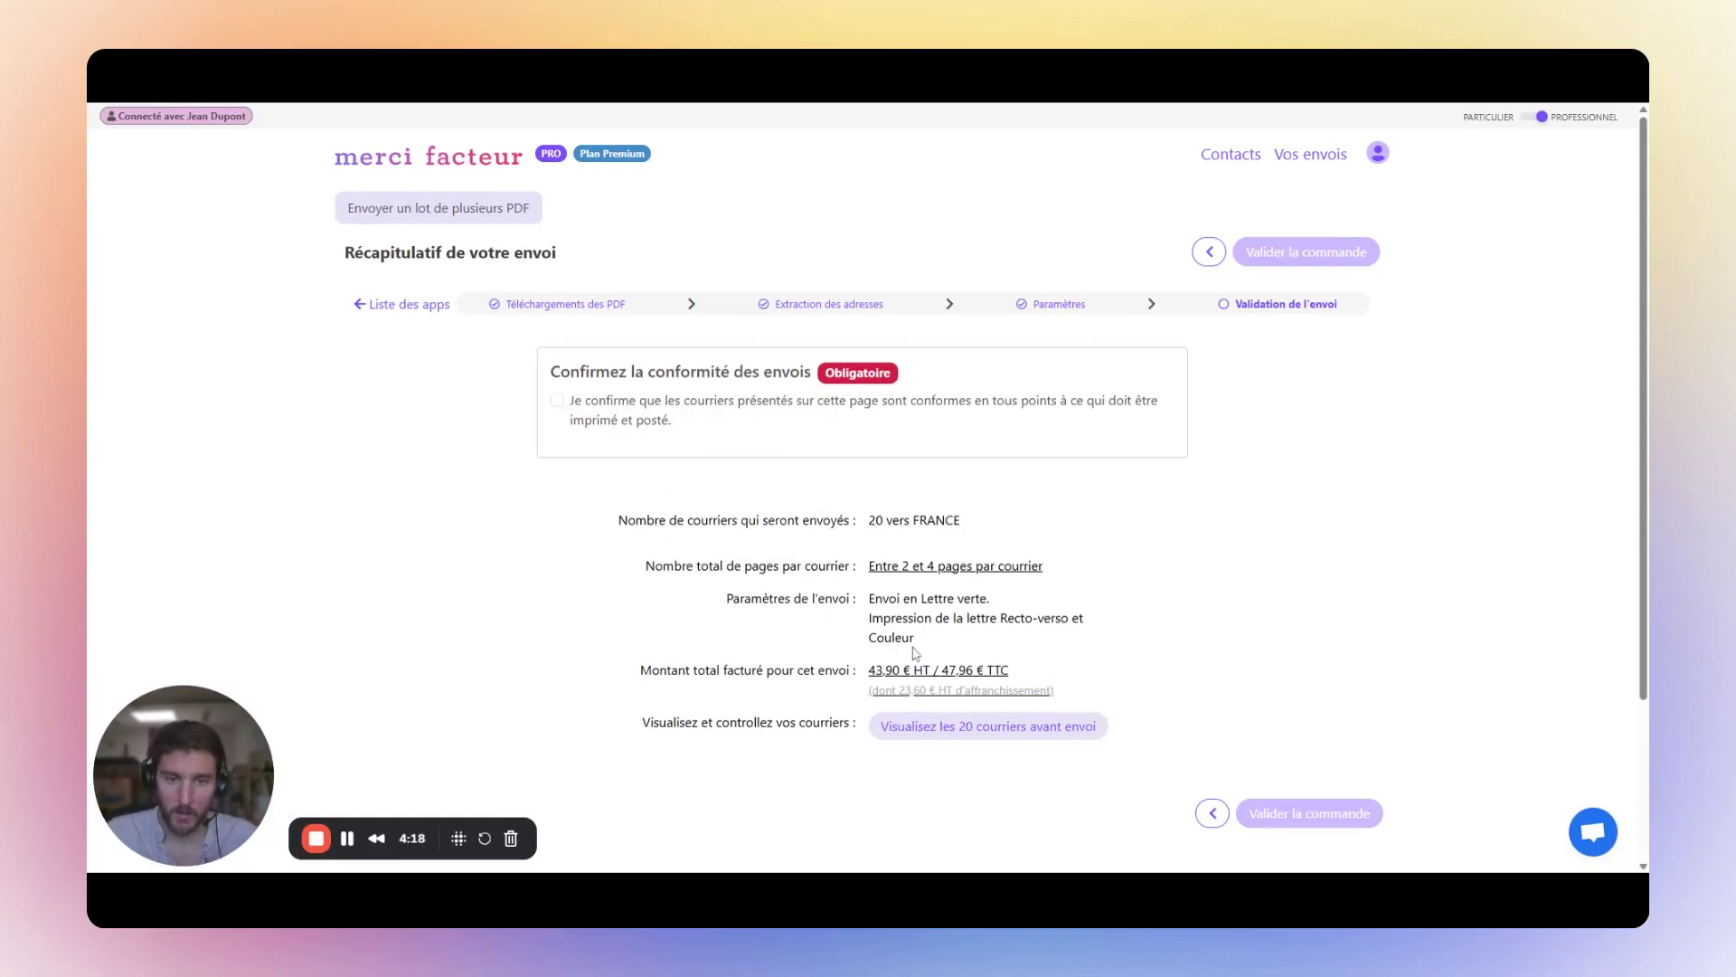
Open the list of letters for checking before sending, page through the row 5 letter's preview, and close that preview
{"action": "left_click", "coordinate": [966, 734]}
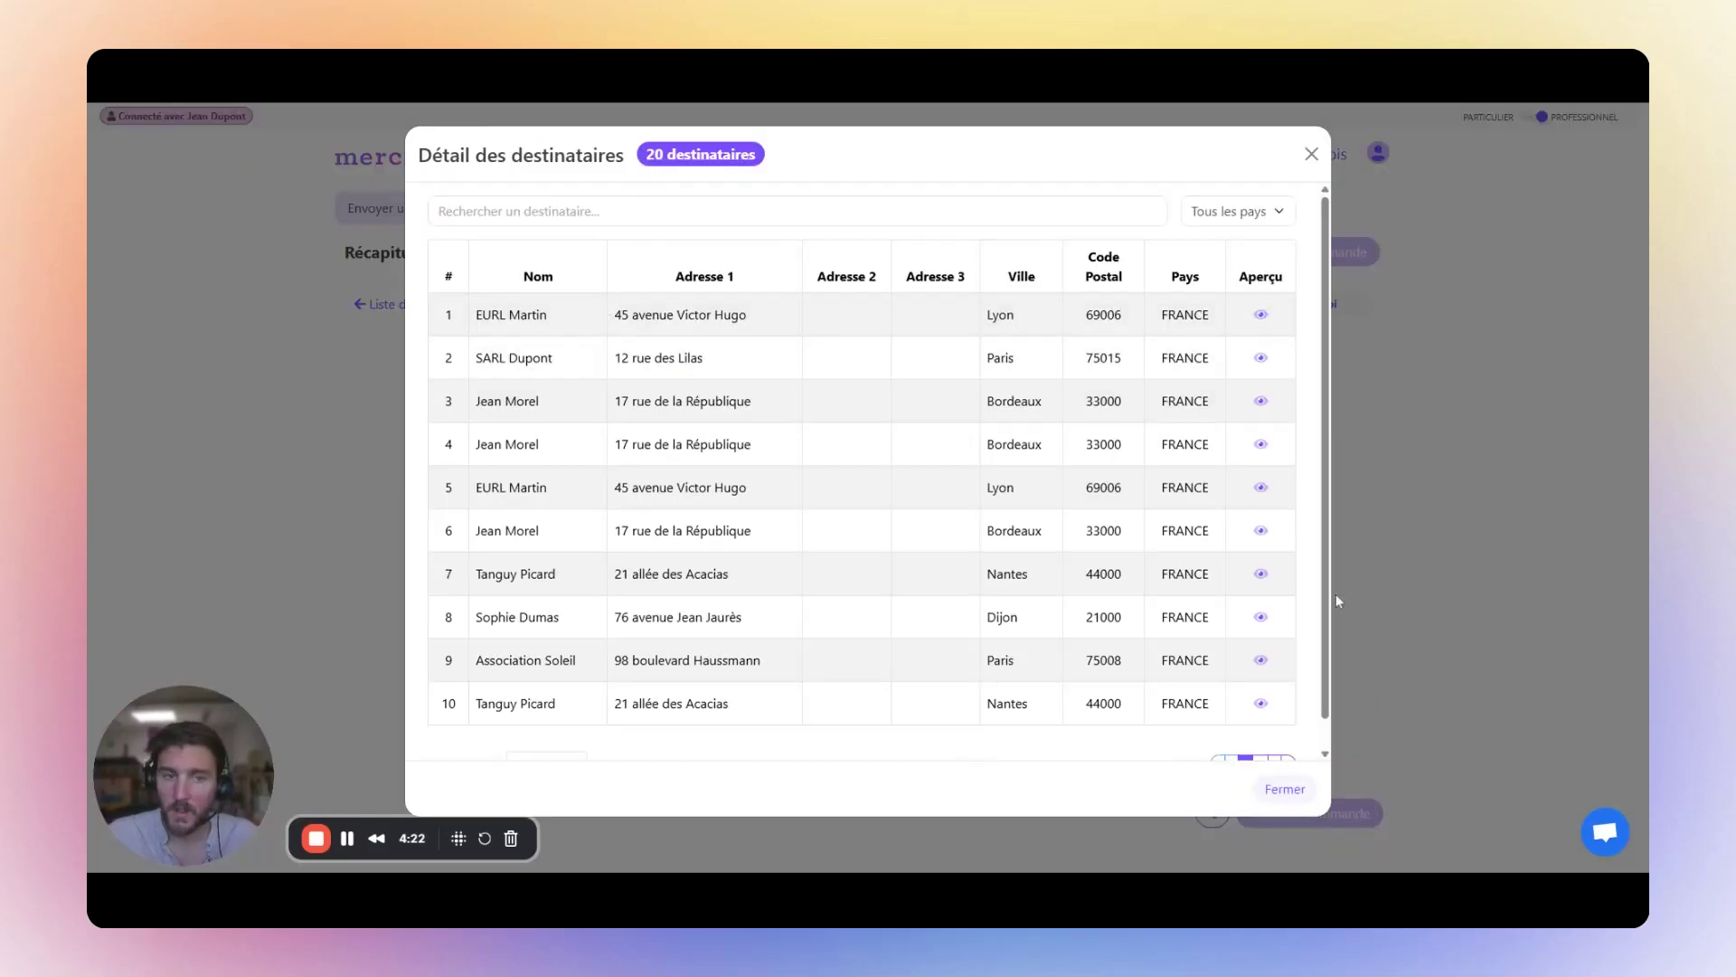
{"action": "scroll", "coordinate": [1218, 438], "scroll_direction": "down", "scroll_amount": 1}
{"action": "left_click", "coordinate": [1261, 457]}
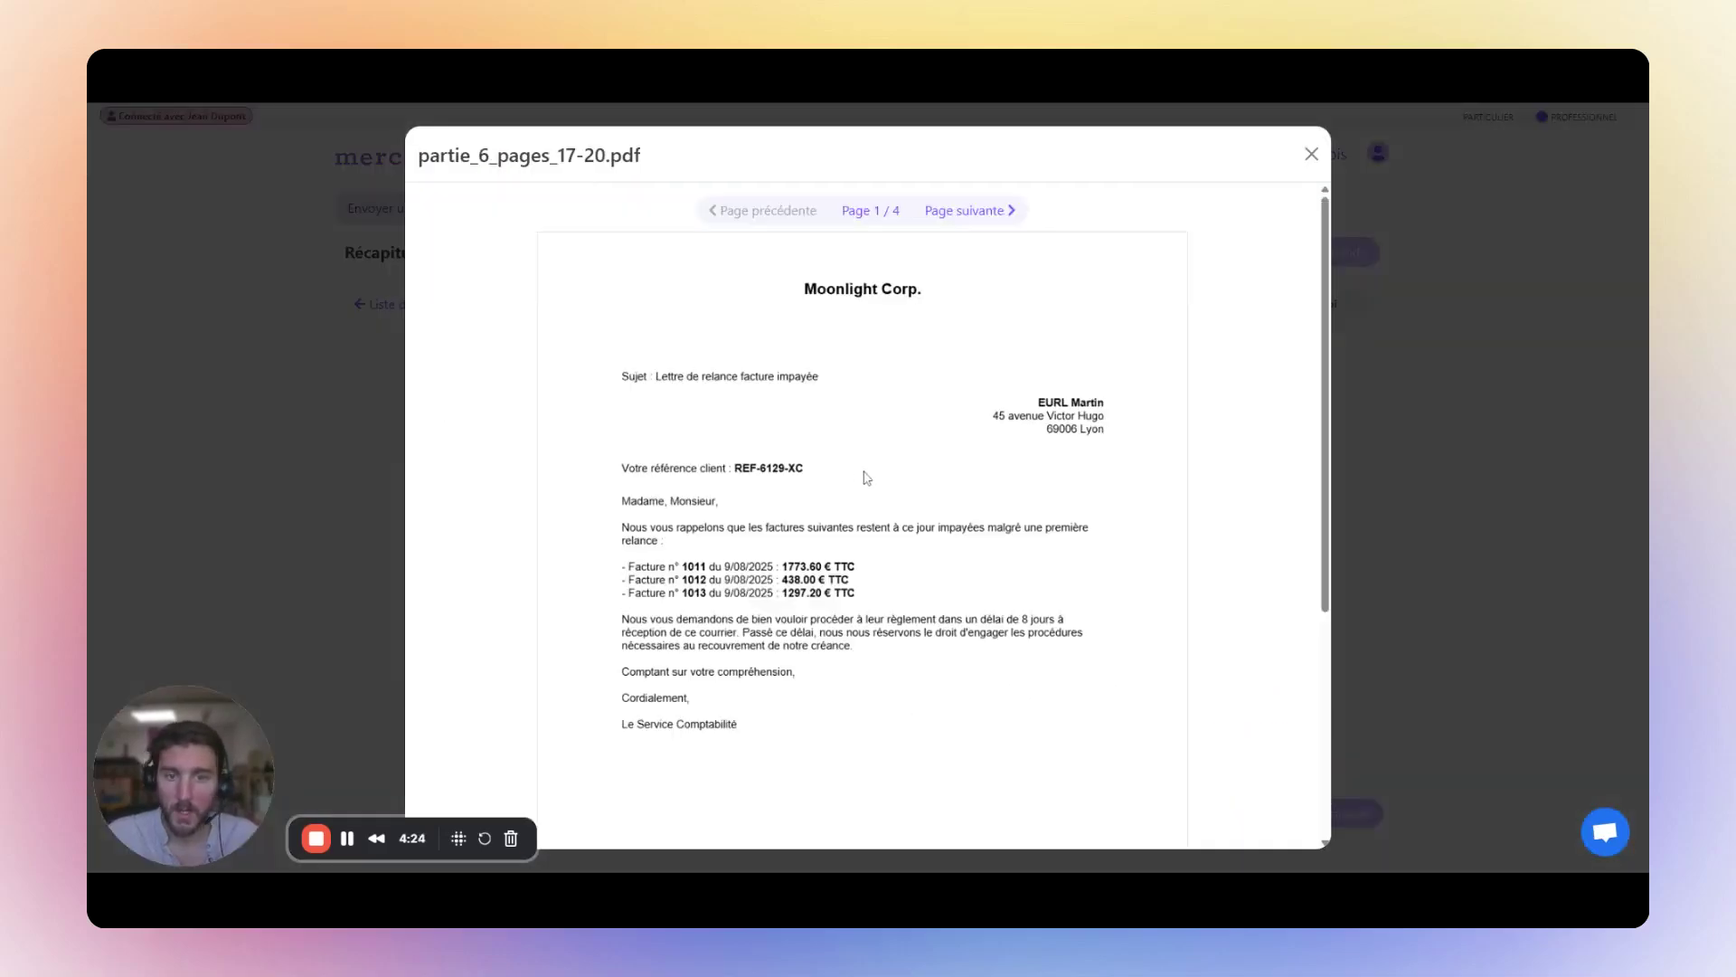
{"action": "scroll", "coordinate": [904, 498], "scroll_direction": "down", "scroll_amount": 5}
{"action": "scroll", "coordinate": [972, 407], "scroll_direction": "up", "scroll_amount": 5}
{"action": "left_click", "coordinate": [990, 210]}
{"action": "left_click", "coordinate": [990, 210]}
{"action": "left_click", "coordinate": [990, 210]}
{"action": "left_click", "coordinate": [764, 210]}
{"action": "left_click", "coordinate": [764, 209]}
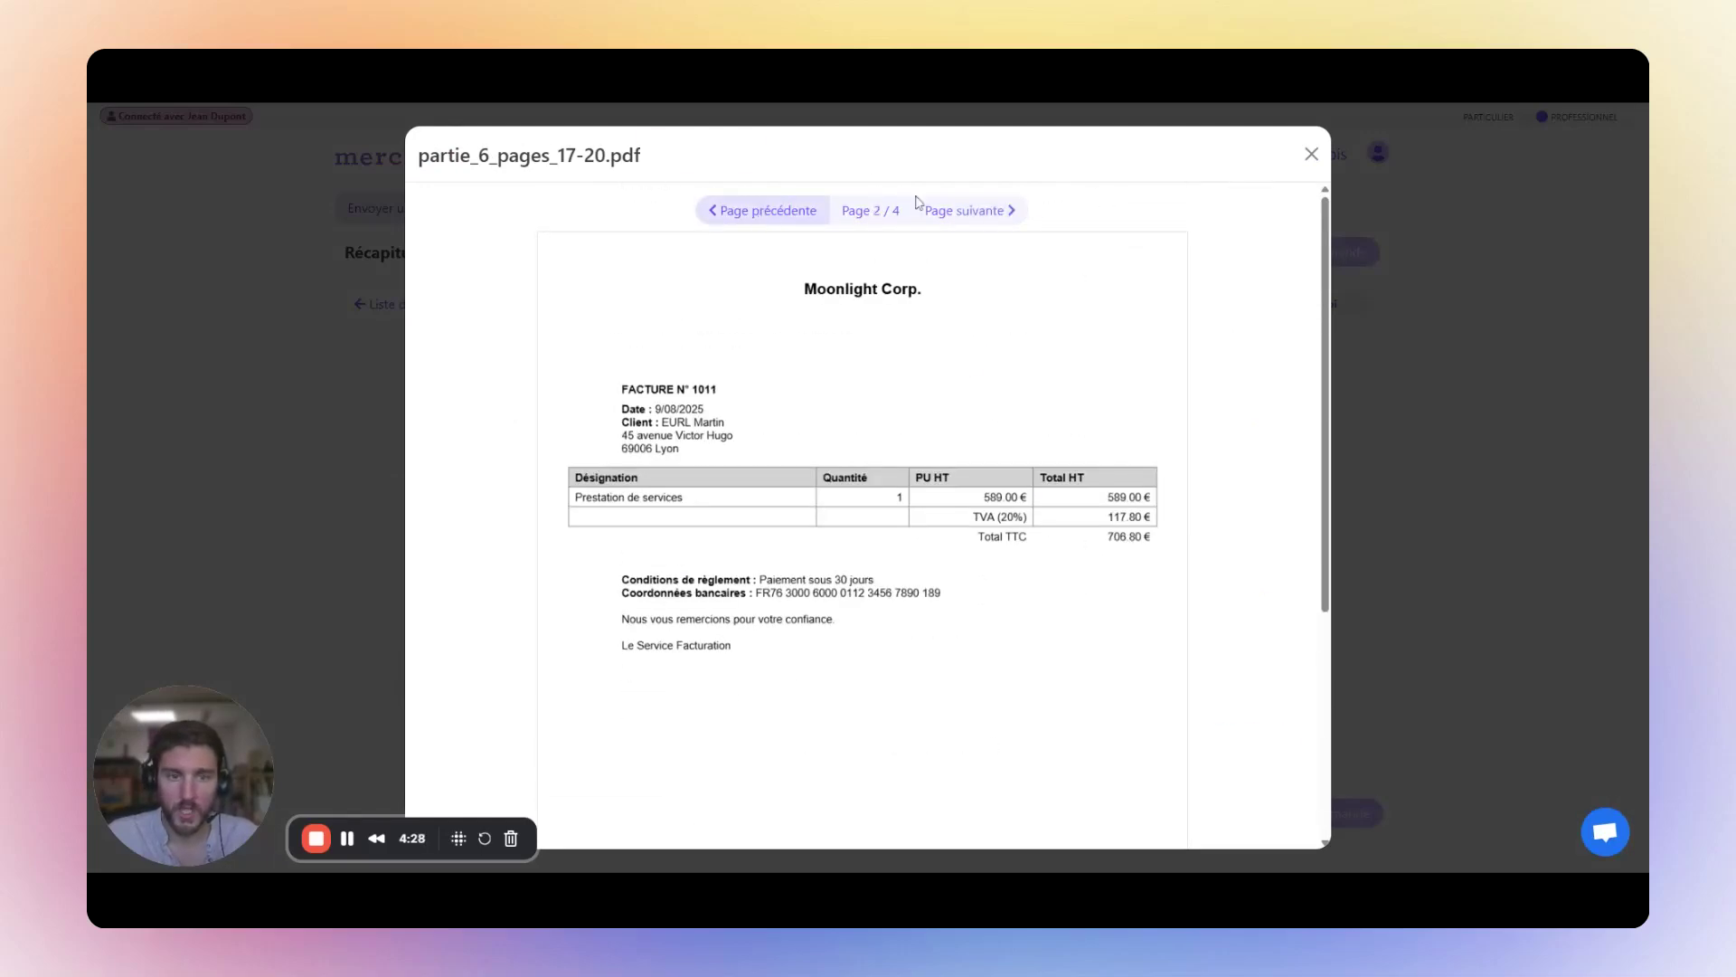
{"action": "left_click", "coordinate": [1311, 154]}
Check the second page of the recipient list and close the recipient details
{"action": "left_click", "coordinate": [1261, 734]}
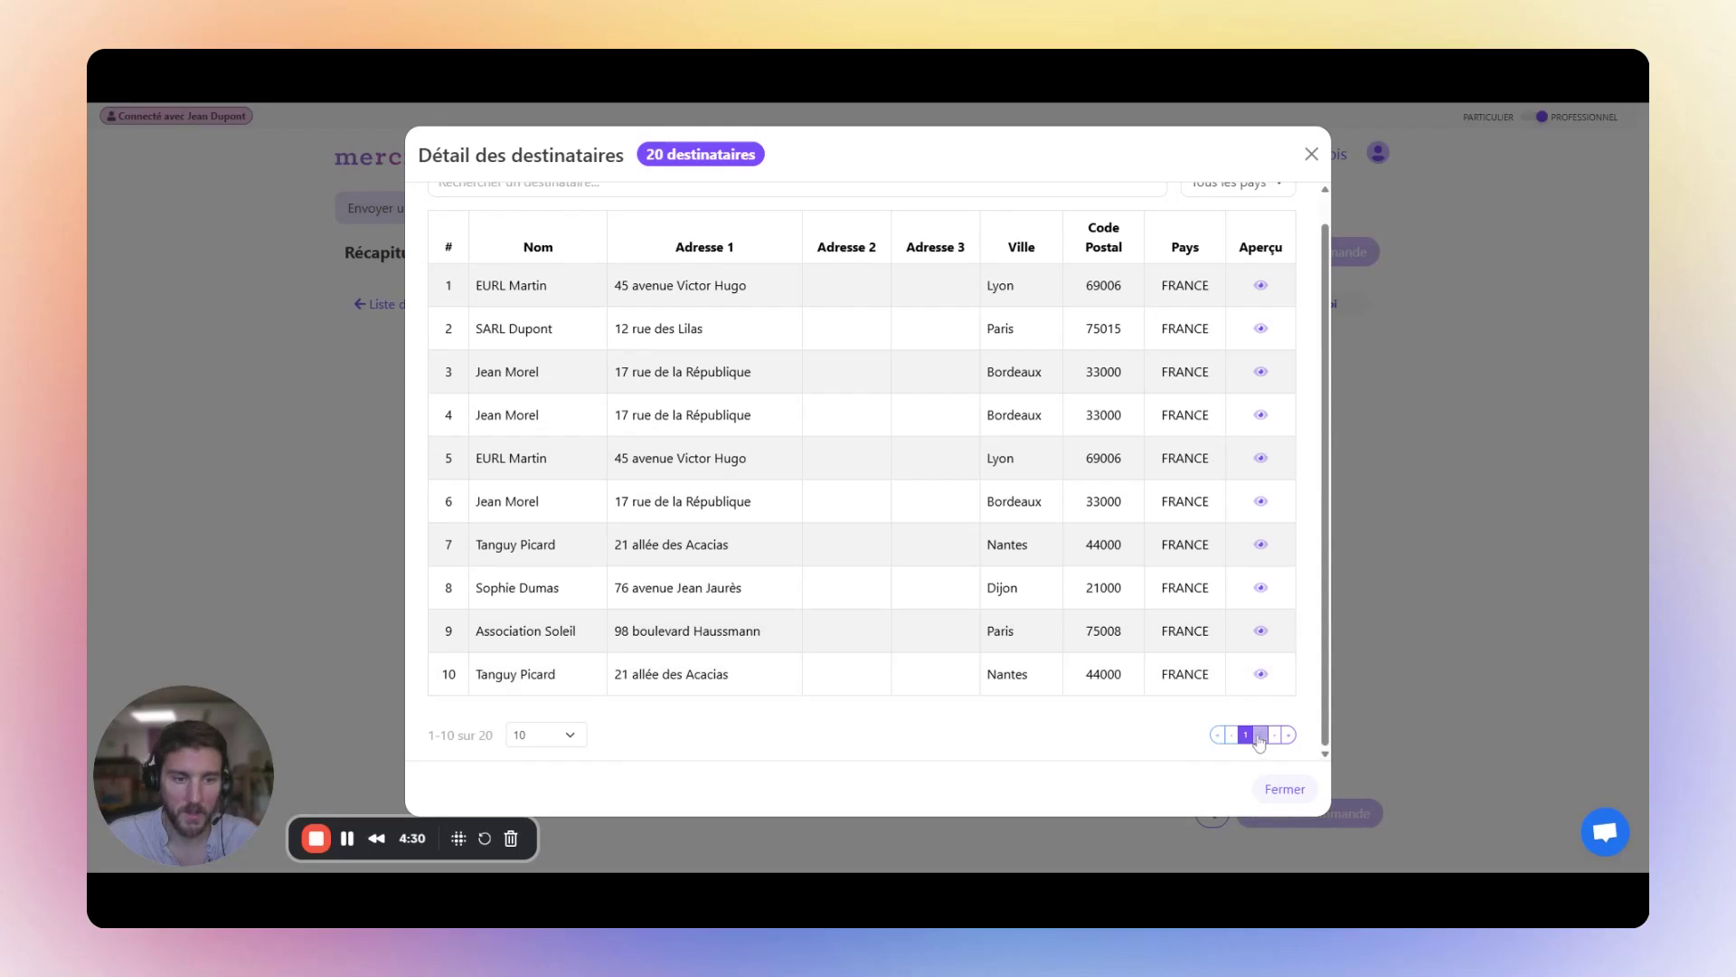
{"action": "left_click", "coordinate": [1309, 154]}
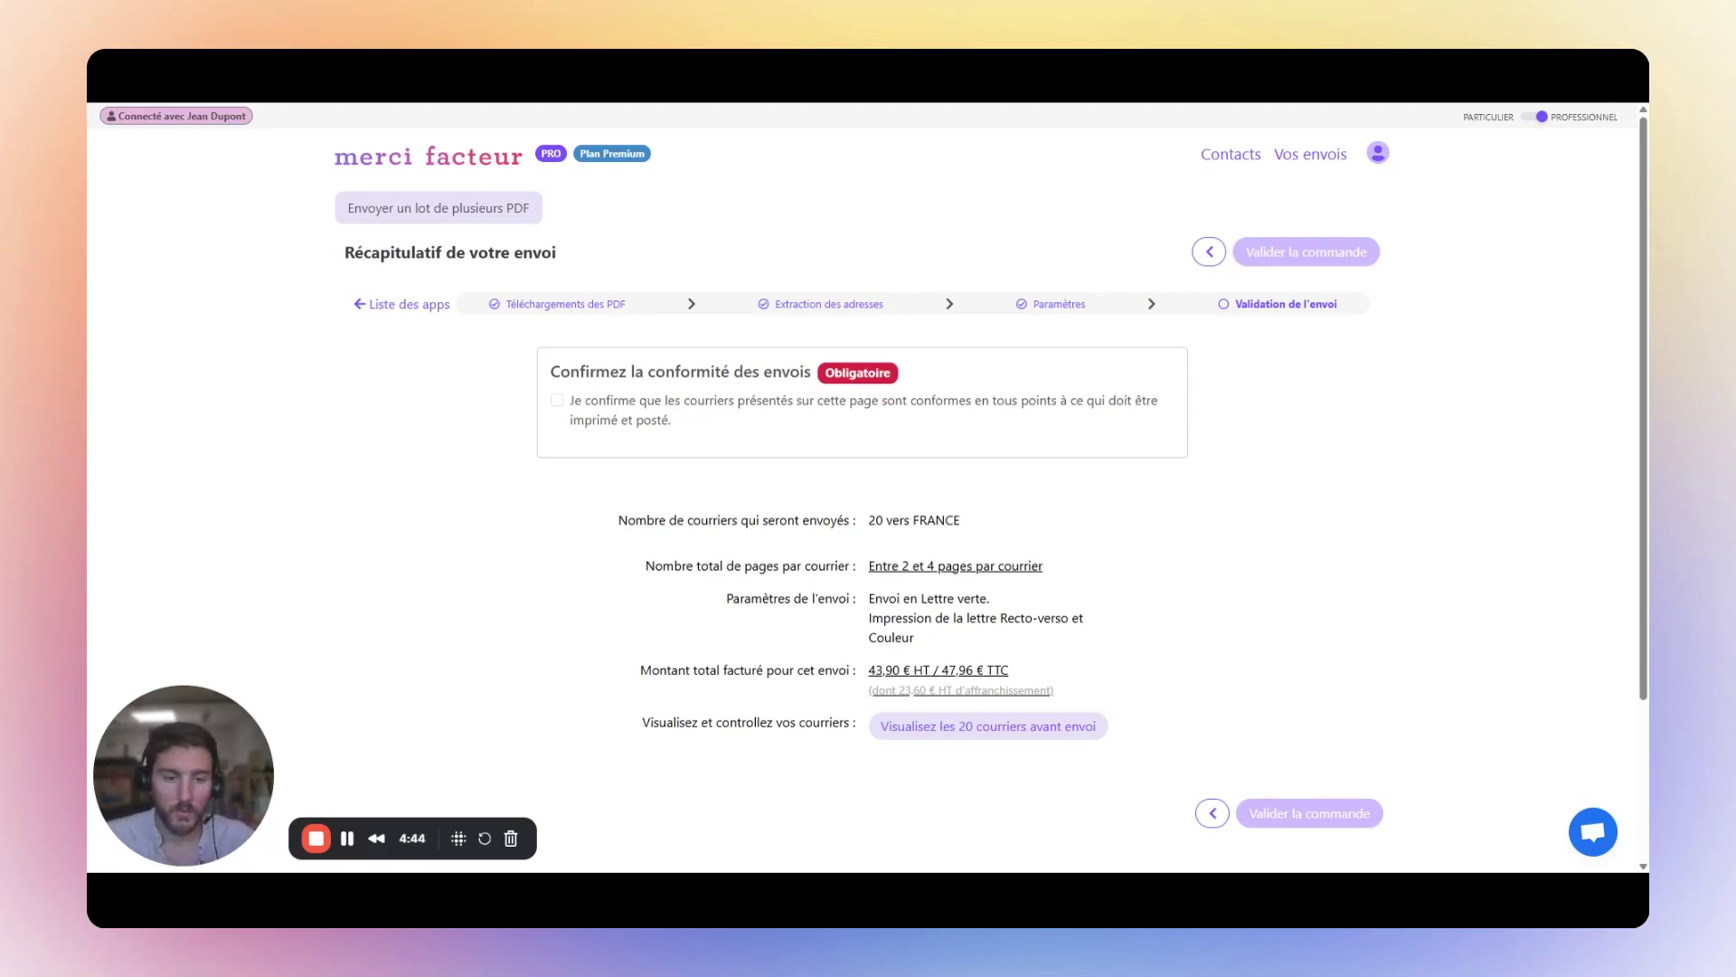
Confirm that the letters conform to what must be printed and posted, and validate the order
{"action": "left_click", "coordinate": [565, 401]}
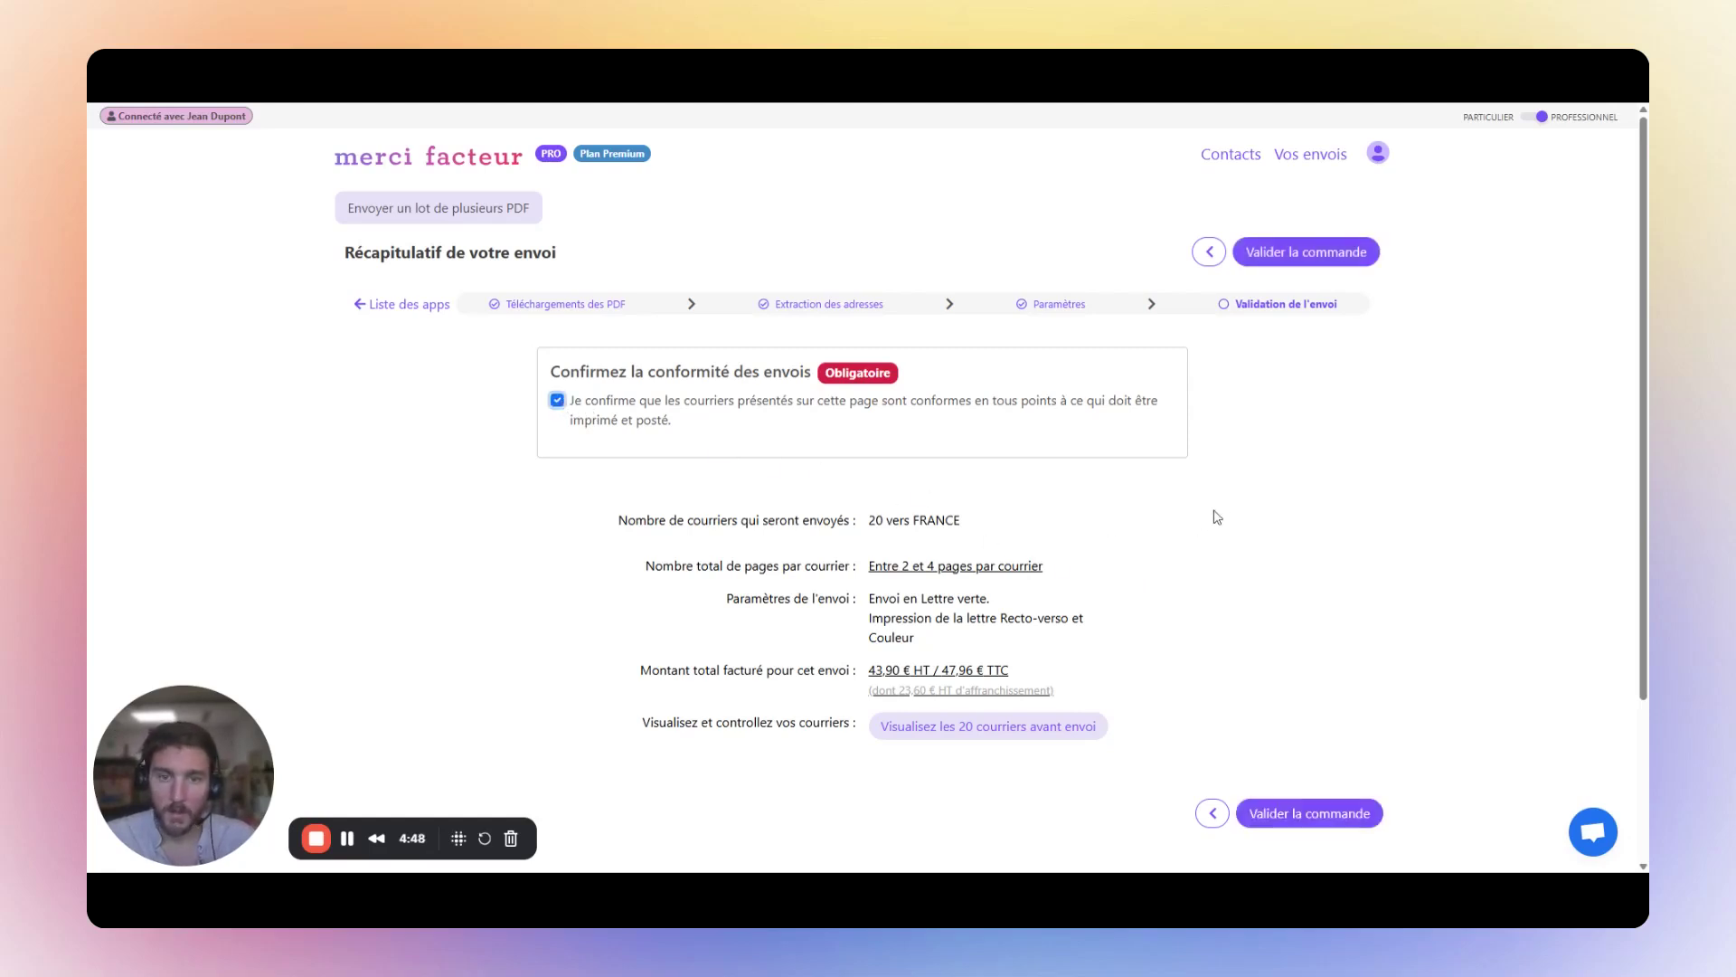
{"action": "left_click", "coordinate": [1293, 257]}
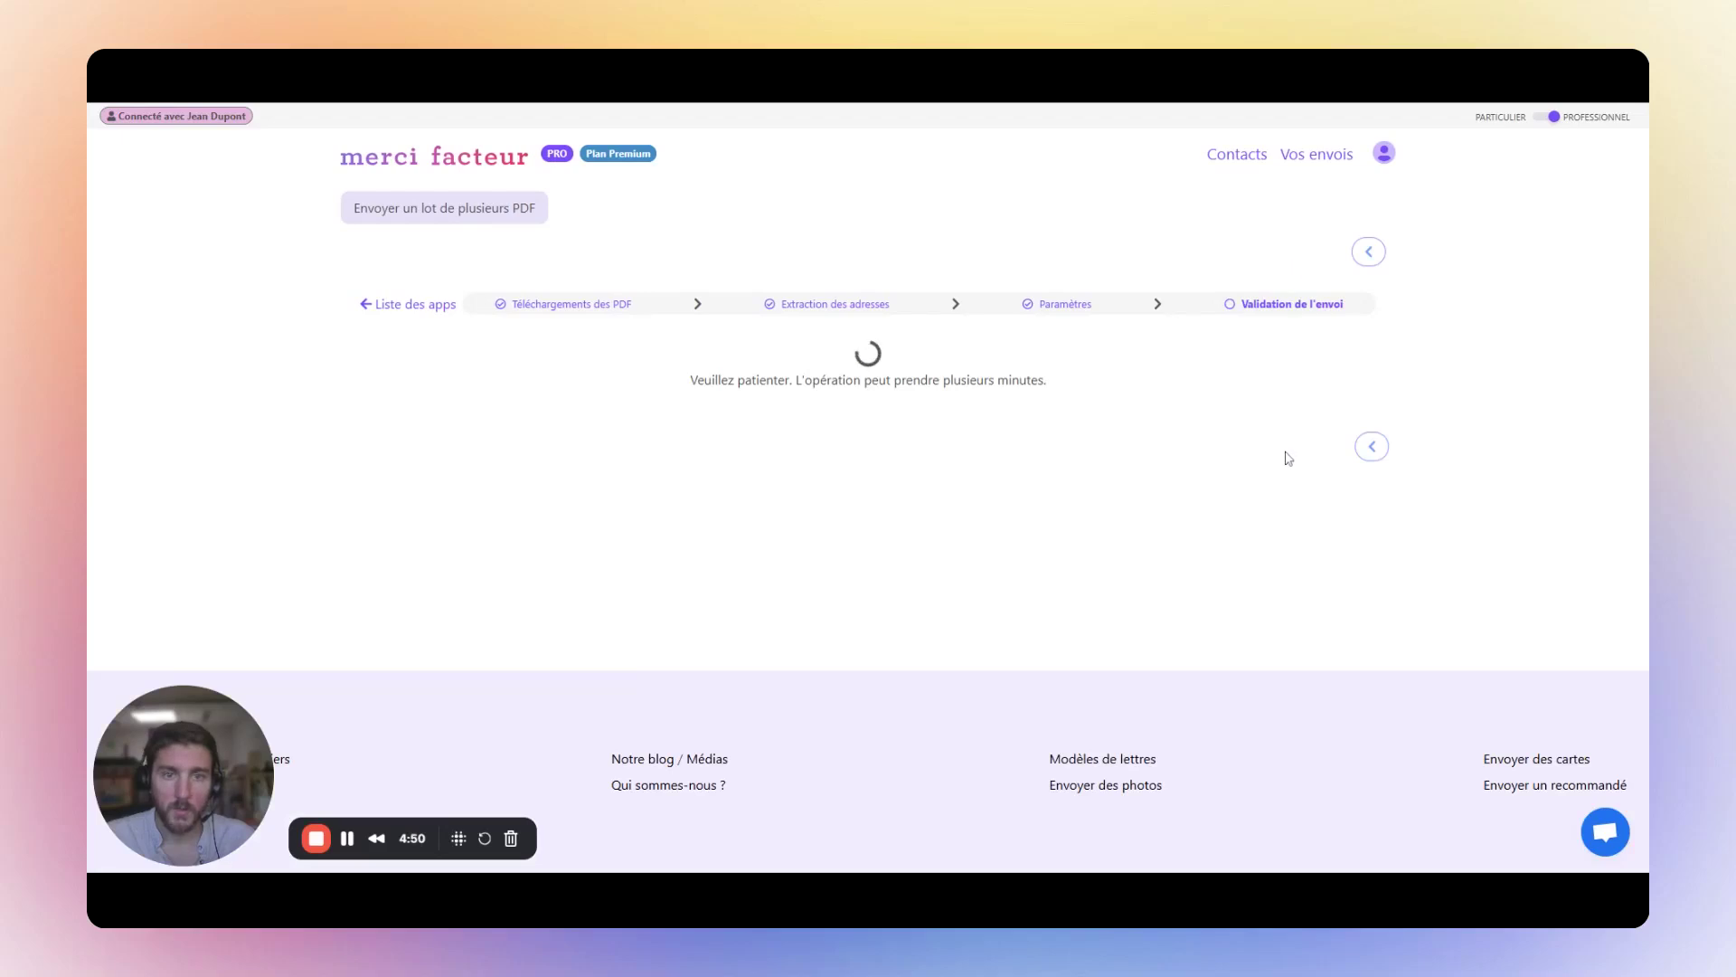